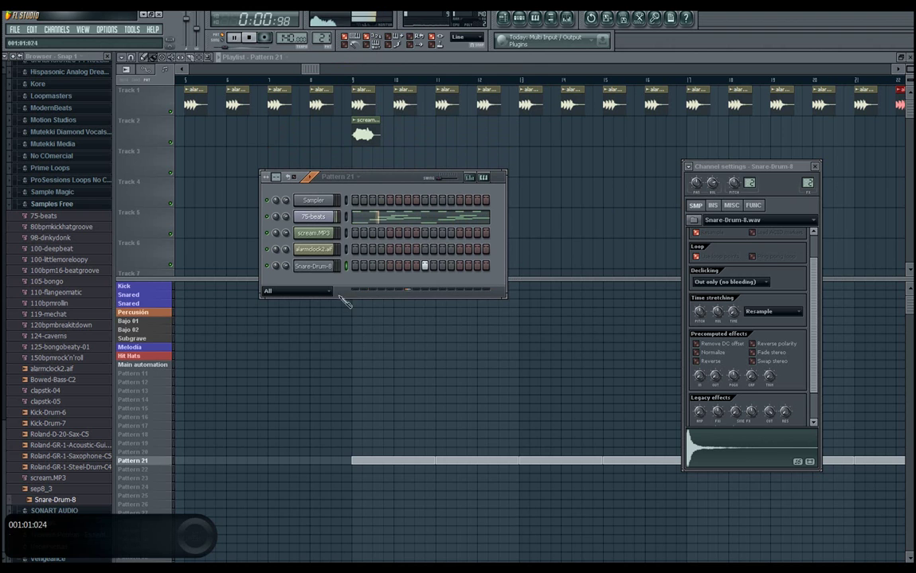
# Stop playback and cut the Snare-Drum-8 note from its piano roll in Pattern 21
pyautogui.press('space')
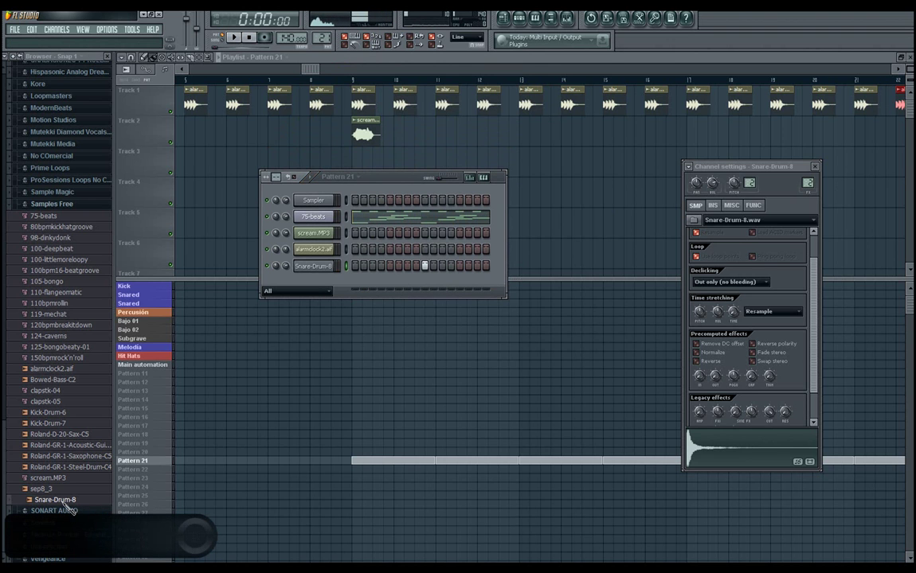
pyautogui.rightClick(333, 265)
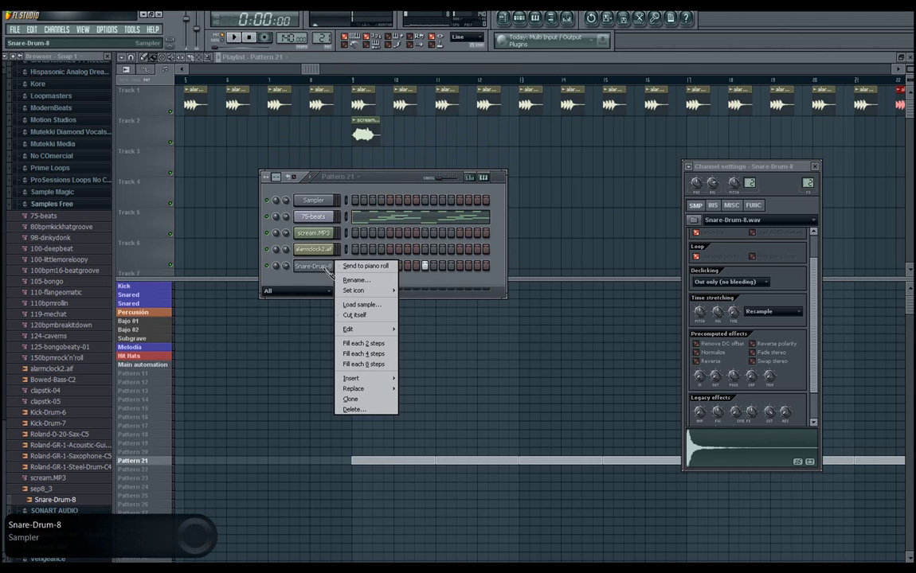
pyautogui.click(362, 271)
pyautogui.hotkey('ctrl', 'a')
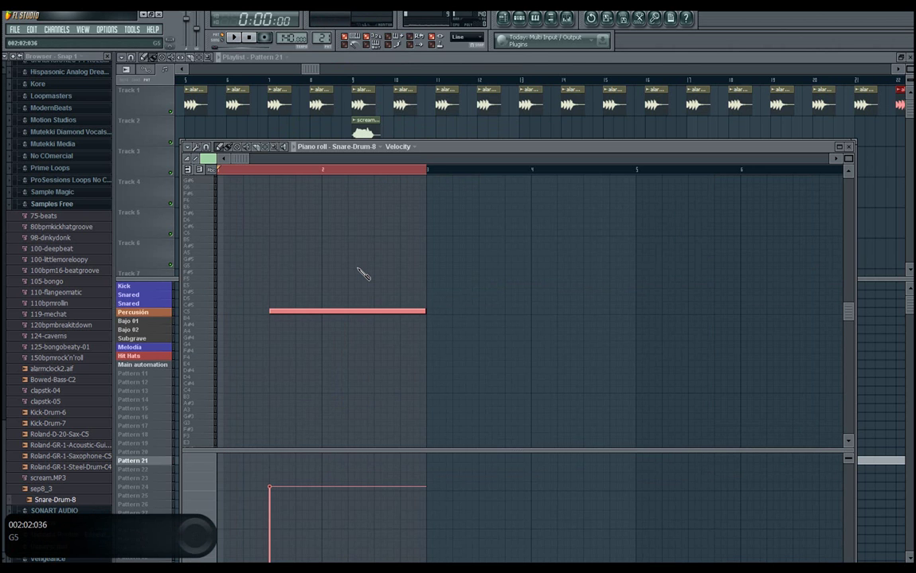
pyautogui.press('Delete')
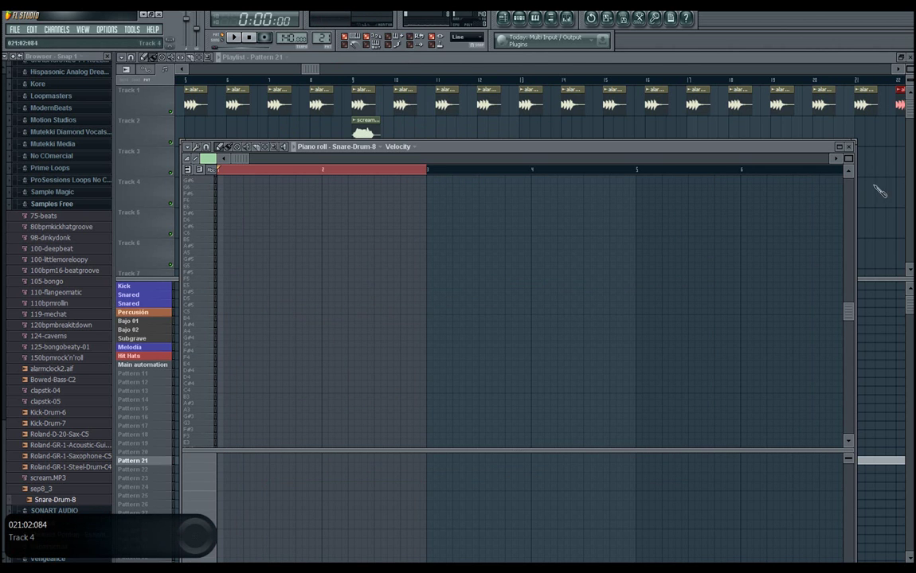
pyautogui.click(851, 148)
# Paste the cut snare note into the Snare-Drum-8 piano roll of Pattern 22 and play the pattern
pyautogui.click(146, 470)
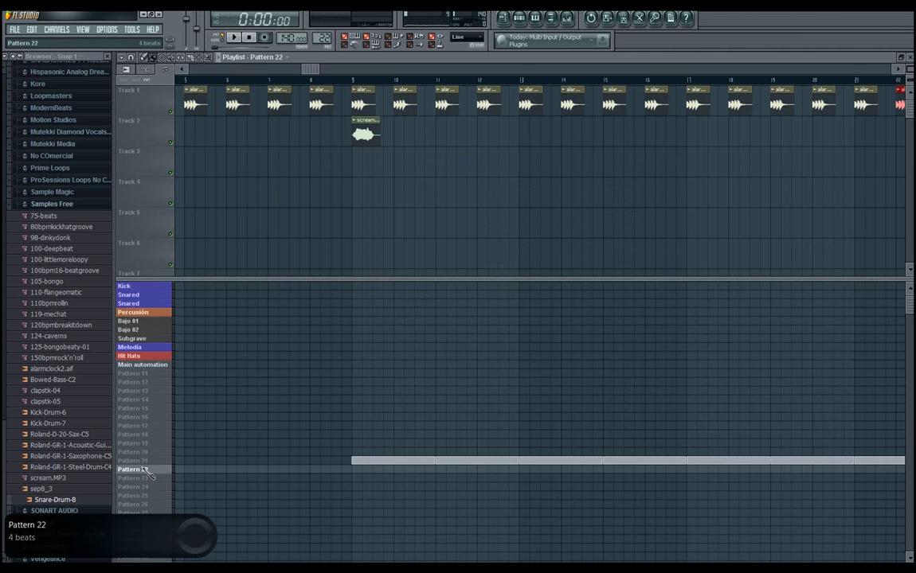
pyautogui.click(536, 19)
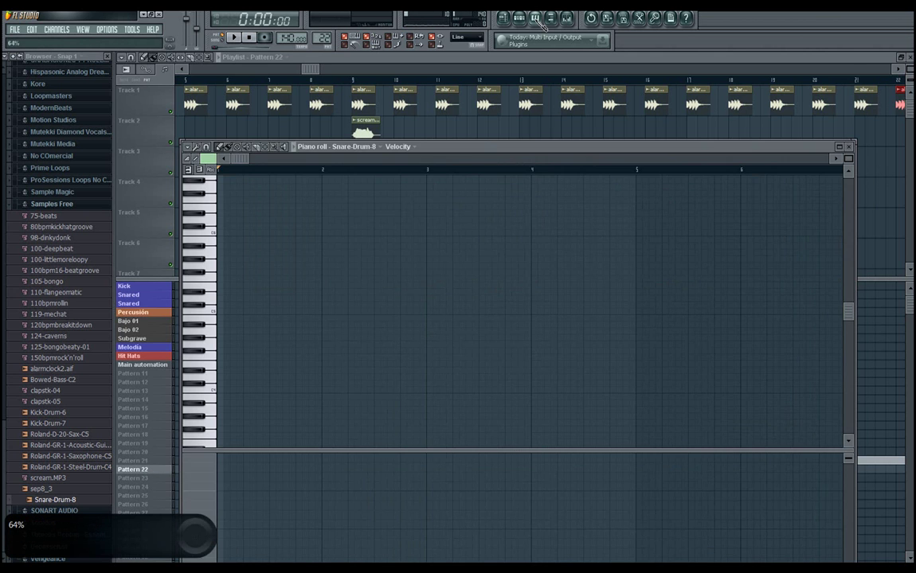
pyautogui.click(505, 19)
pyautogui.click(520, 19)
pyautogui.rightClick(317, 267)
pyautogui.click(350, 267)
pyautogui.rightClick(308, 269)
pyautogui.click(348, 268)
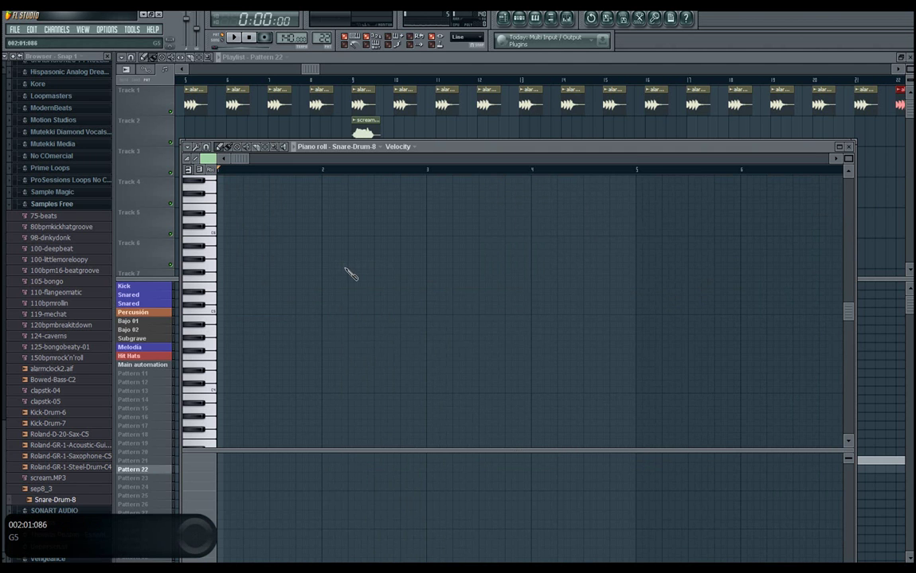
pyautogui.press('space')
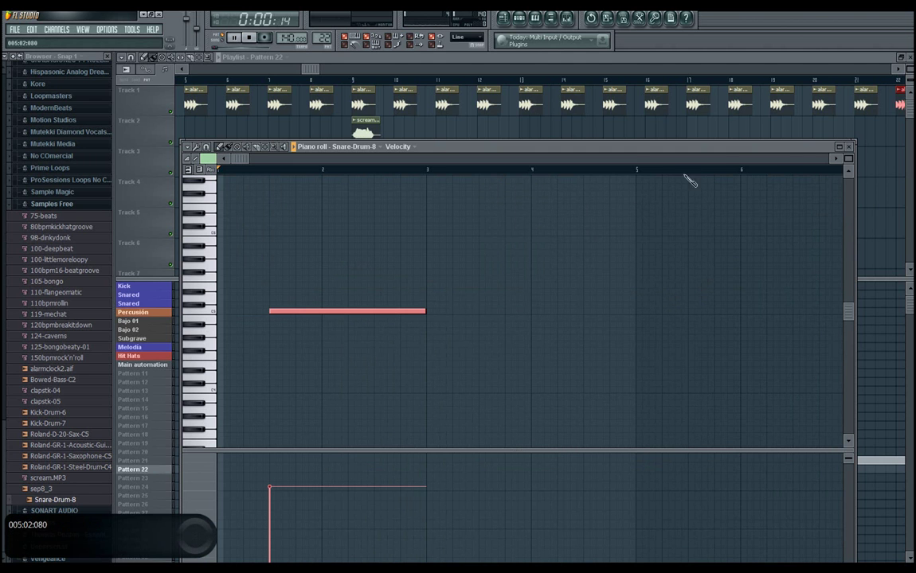
pyautogui.click(849, 147)
# Return to Pattern 21, stop playback and add the Roland-GR-1-Steel-Drum-C4 sample as a new channel below Snare-Drum-8
pyautogui.click(132, 461)
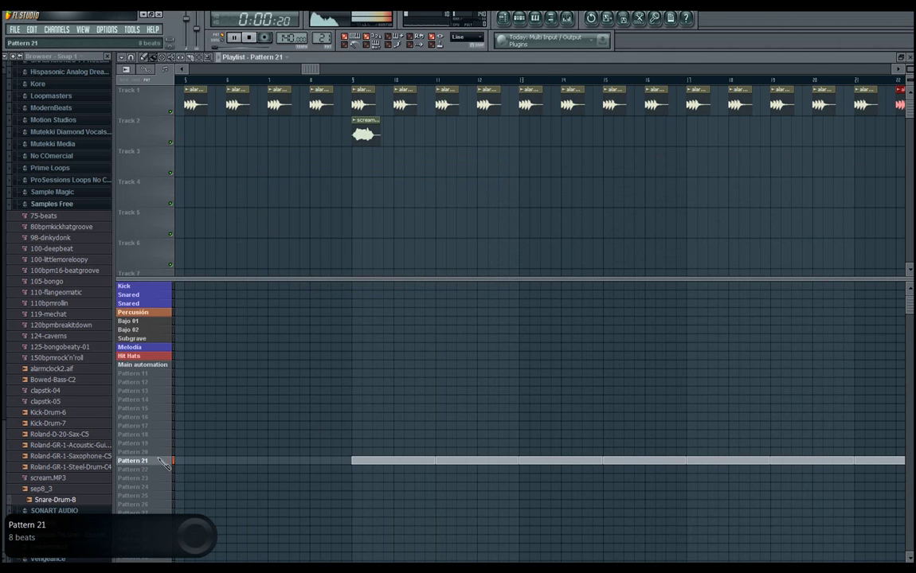
pyautogui.click(520, 19)
pyautogui.press('space')
pyautogui.click(61, 486)
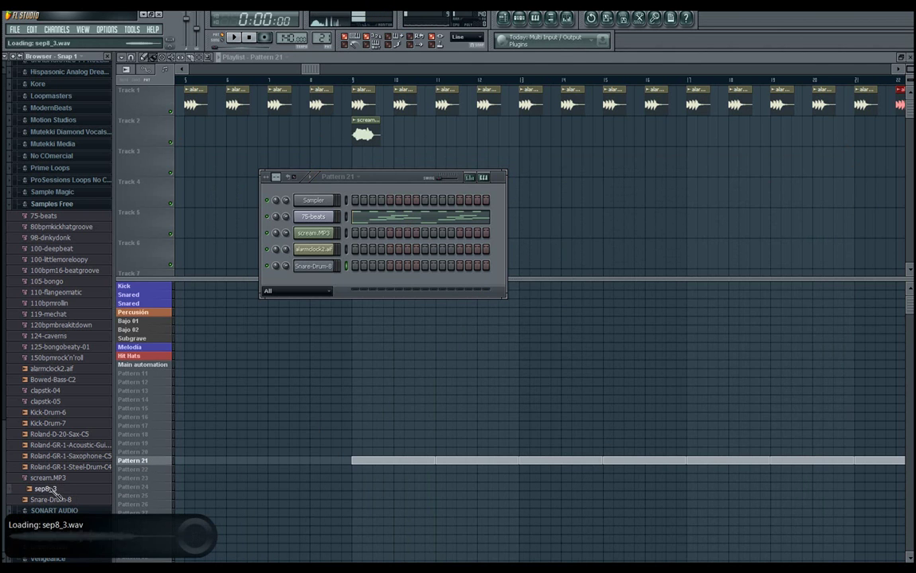
pyautogui.moveTo(66, 478); pyautogui.dragTo(313, 287)
pyautogui.click(313, 287)
pyautogui.click(313, 287)
# Add a short C3 note at the start of the steel drum channel's piano roll in Pattern 21
pyautogui.rightClick(334, 279)
pyautogui.click(355, 284)
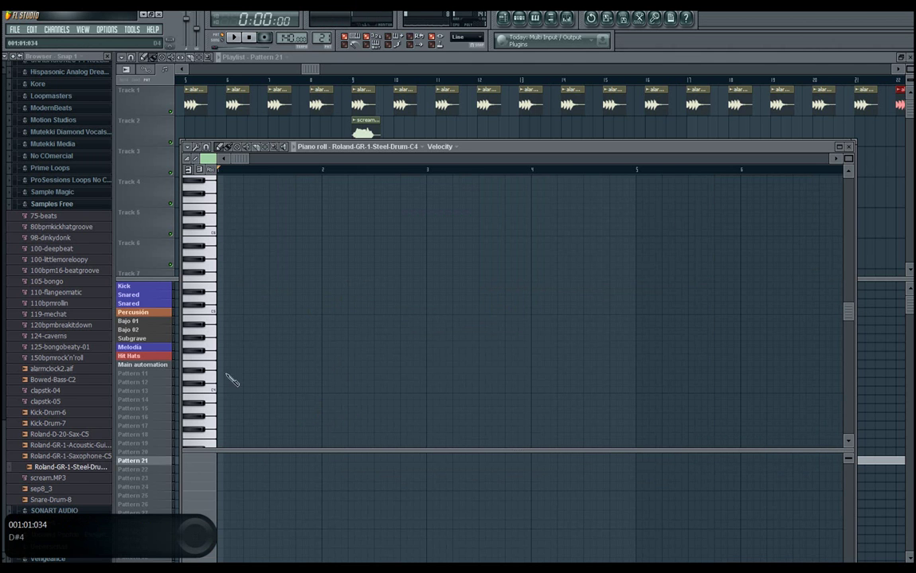
pyautogui.click(222, 390)
pyautogui.scroll(-3, 237, 375)
pyautogui.click(223, 384)
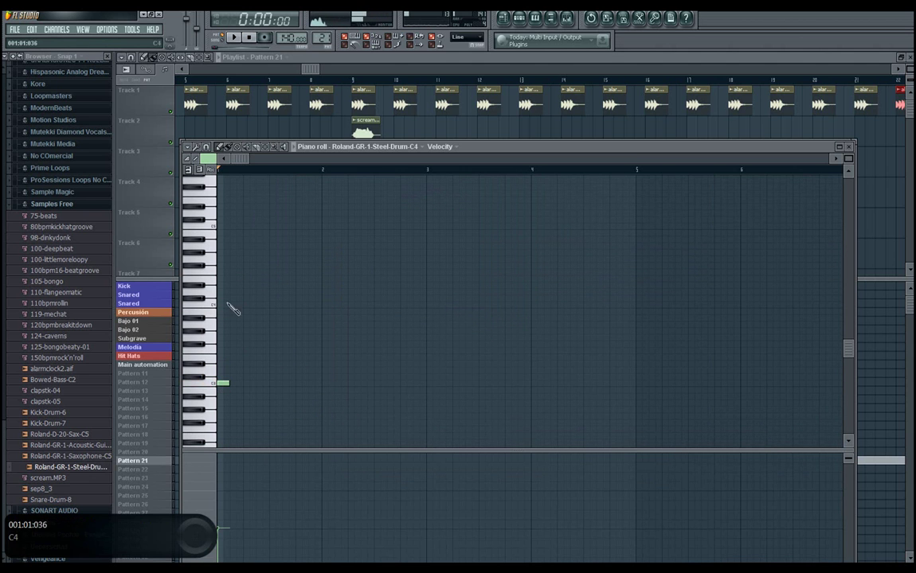
pyautogui.click(849, 148)
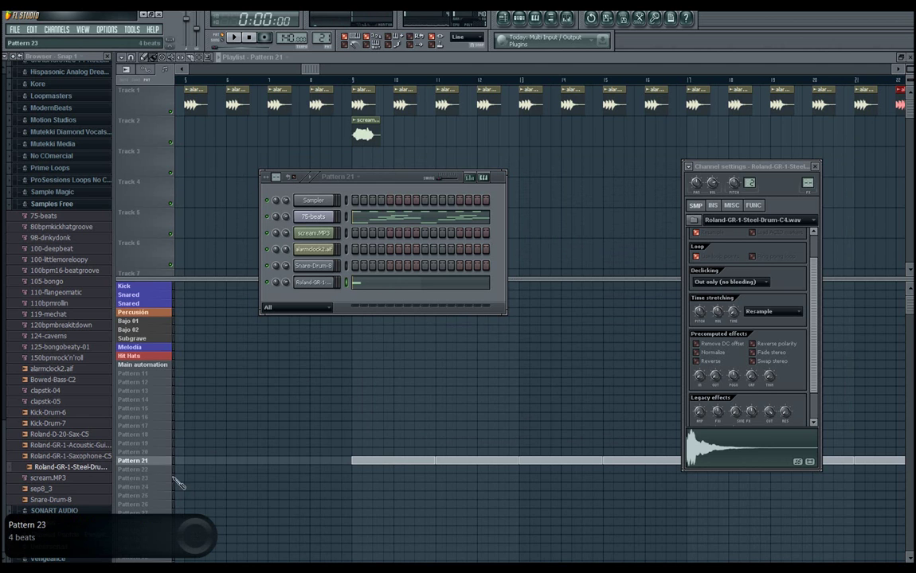
# Move the steel drum note from Pattern 21 into the same channel's piano roll in Pattern 23 and start playback
pyautogui.click(384, 284)
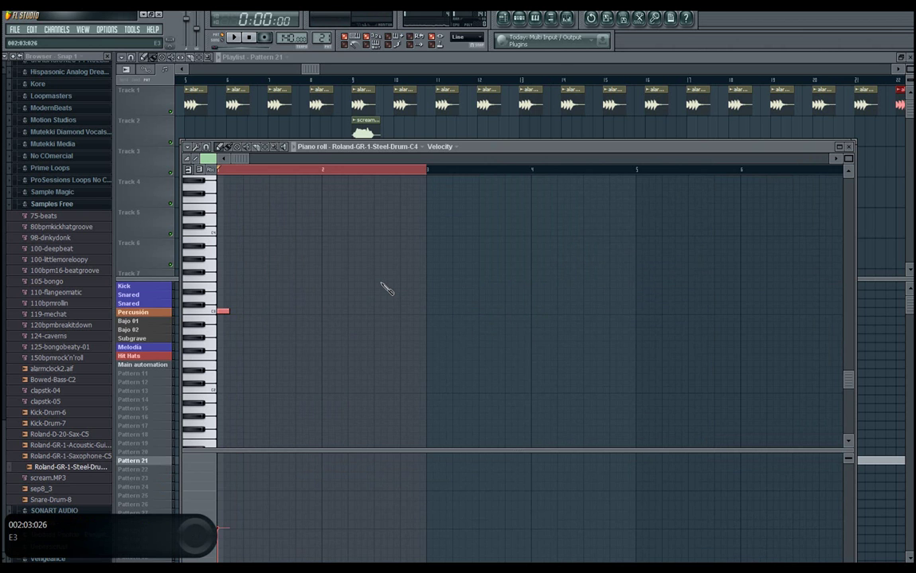
pyautogui.click(849, 147)
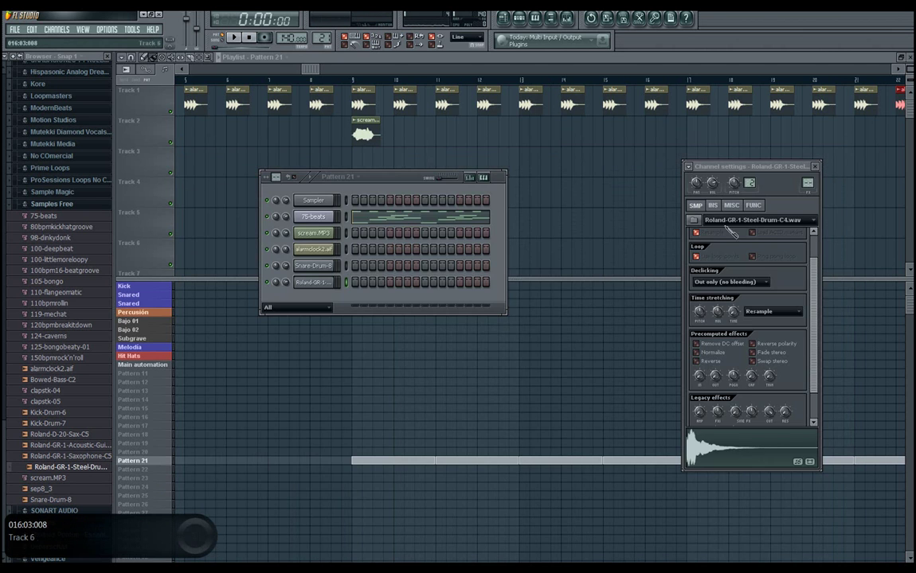
pyautogui.click(151, 470)
pyautogui.click(150, 479)
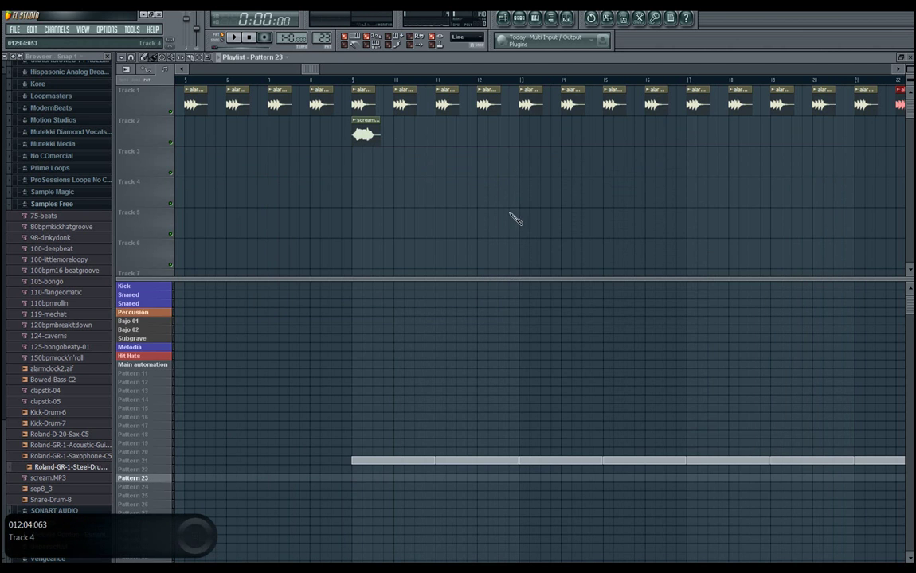
pyautogui.click(519, 18)
pyautogui.rightClick(328, 283)
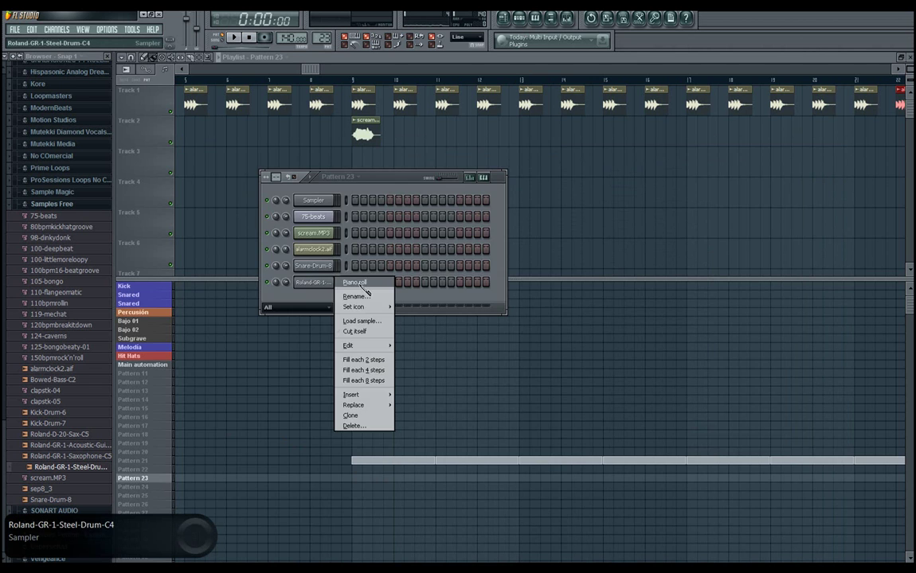
pyautogui.click(356, 284)
pyautogui.press('space')
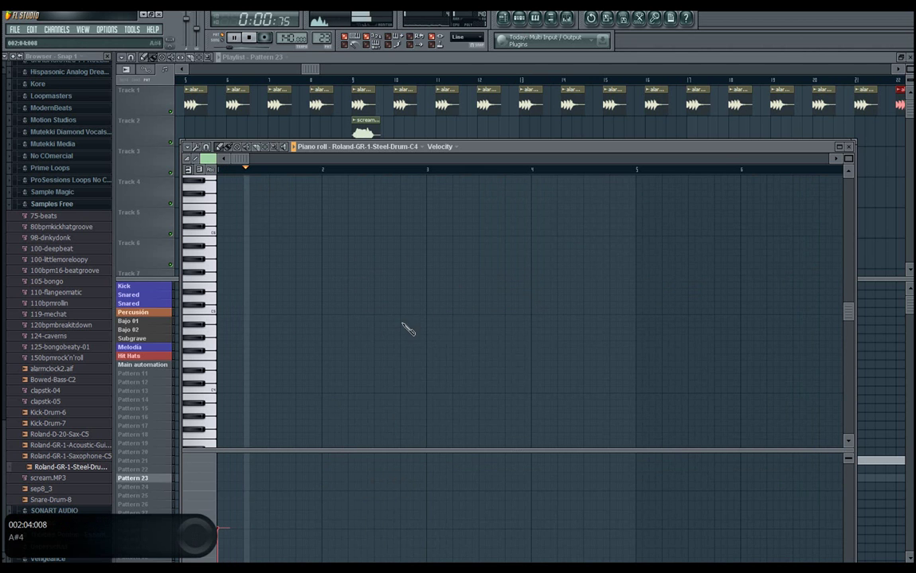
# Lengthen the steel drum's C3 note in Pattern 23 to about 10 steps, then stop playback
pyautogui.scroll(-2, 549, 350)
pyautogui.scroll(-3, 478, 335)
pyautogui.moveTo(231, 307); pyautogui.dragTo(287, 309)
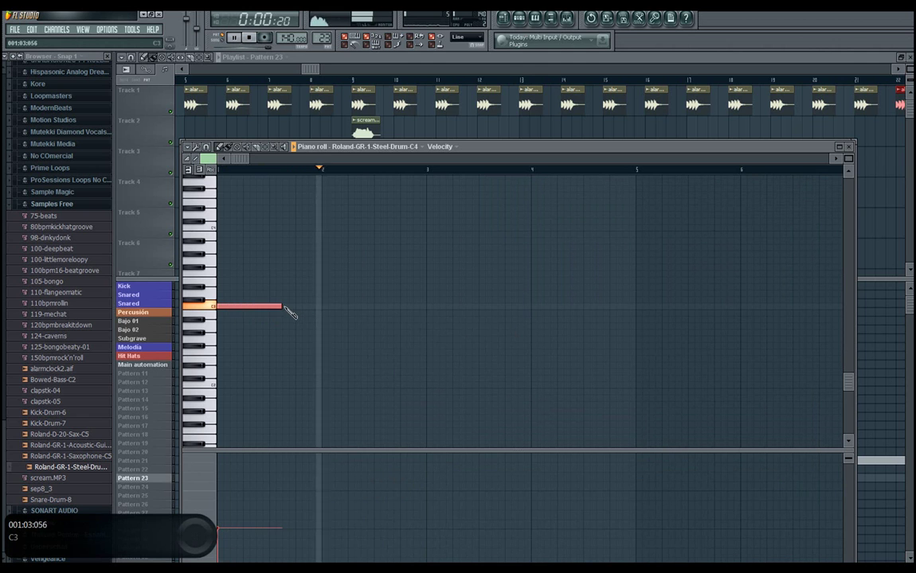
pyautogui.click(849, 148)
pyautogui.press('space')
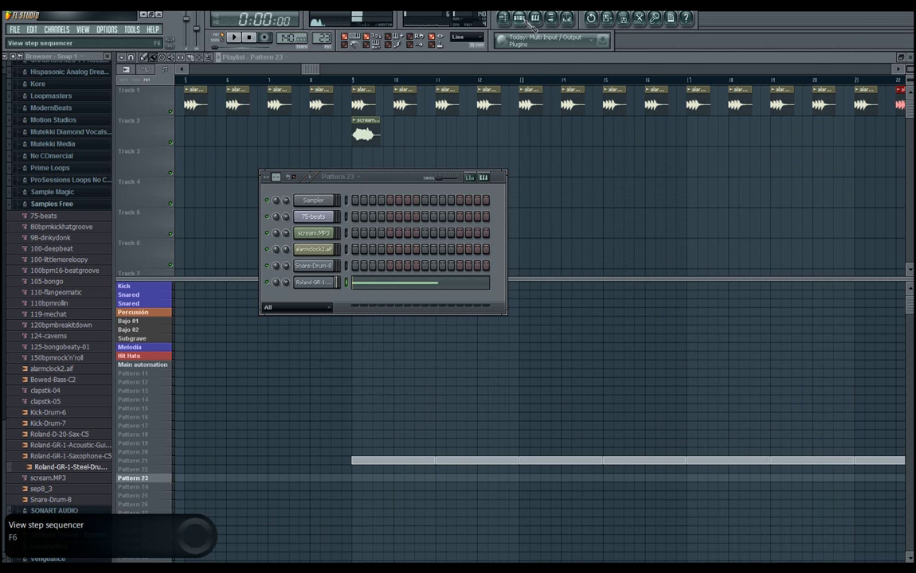
# Route the steel drum channel to mixer track 4 and load Fruity Parametric EQ 2 on that Percusión track
pyautogui.click(313, 282)
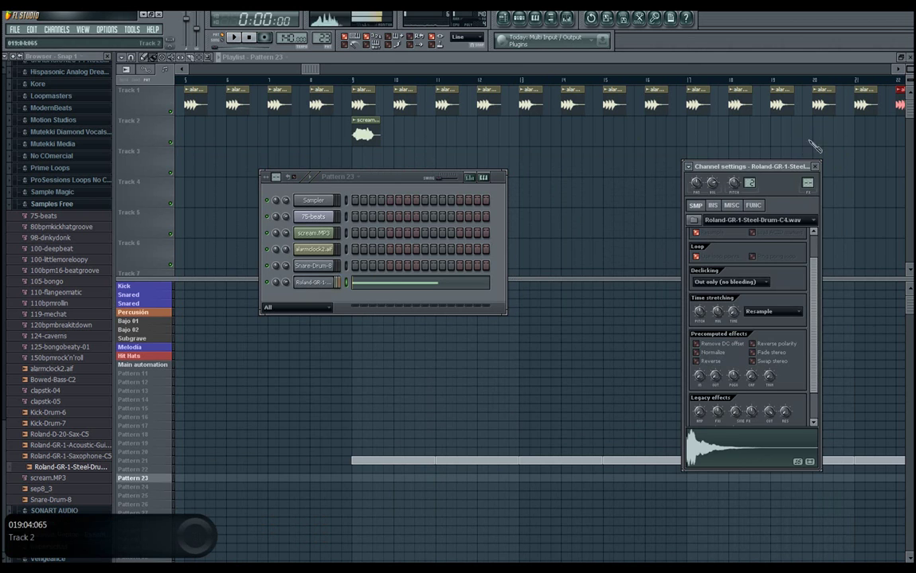
pyautogui.click(731, 206)
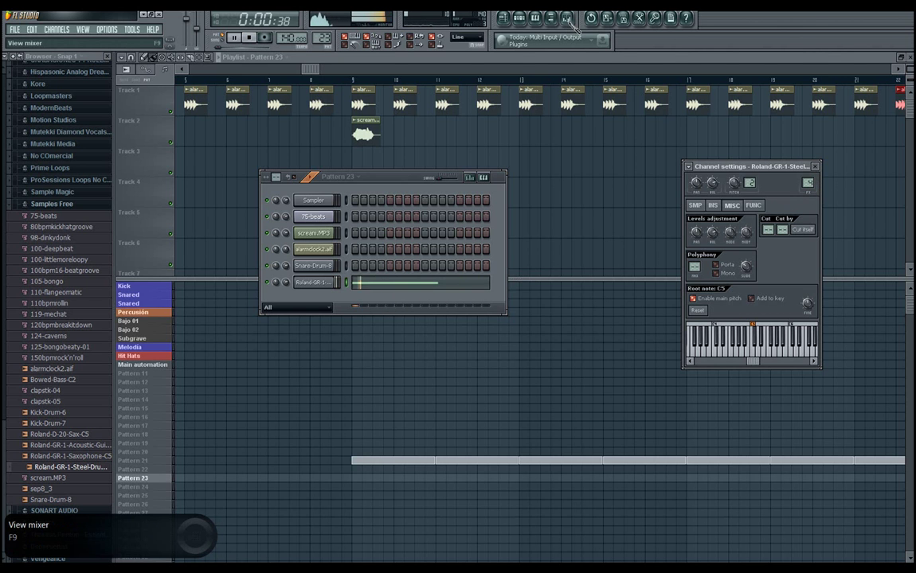
pyautogui.click(514, 17)
pyautogui.click(134, 287)
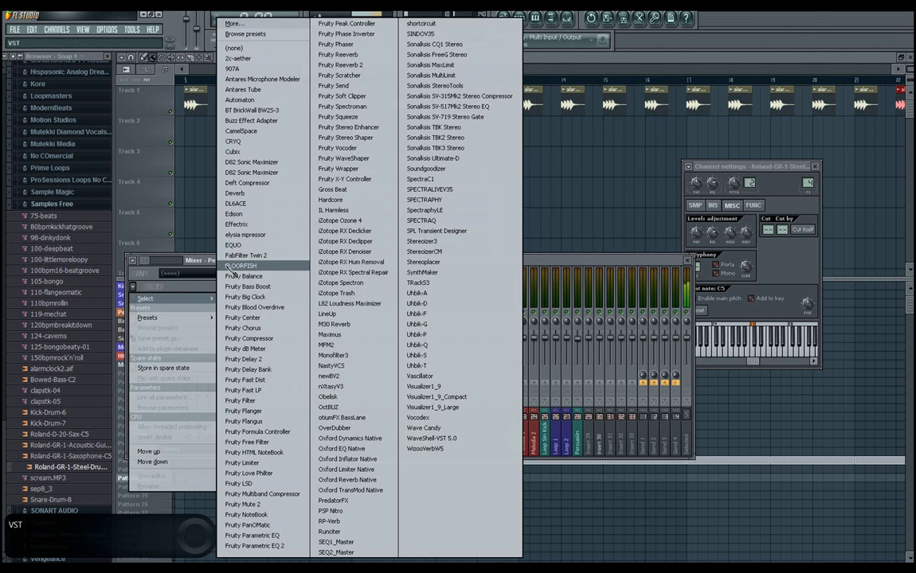
pyautogui.click(255, 546)
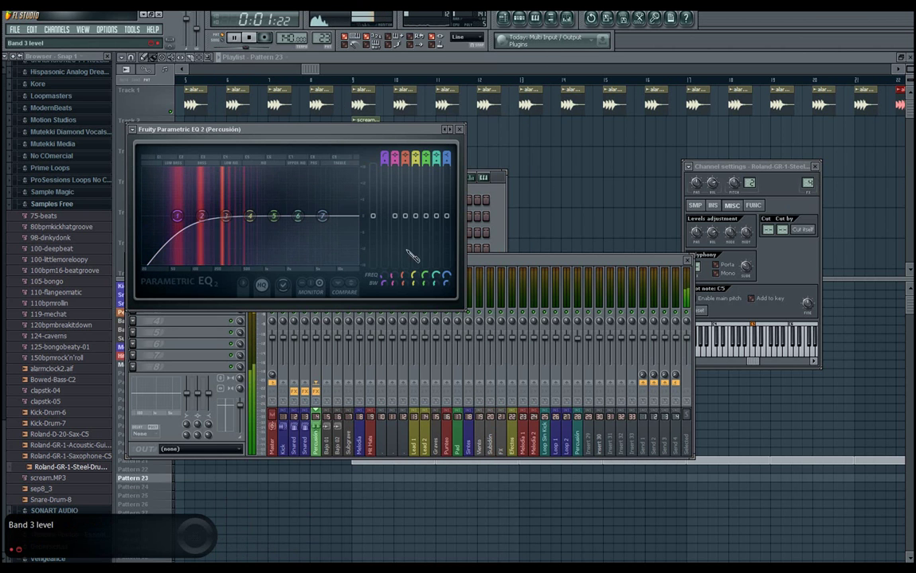
# Raise the frequency of the EQ's band 1 low cut, and lower band 7's level and frequency to reduce the highs
pyautogui.moveTo(384, 275); pyautogui.dragTo(383, 254)
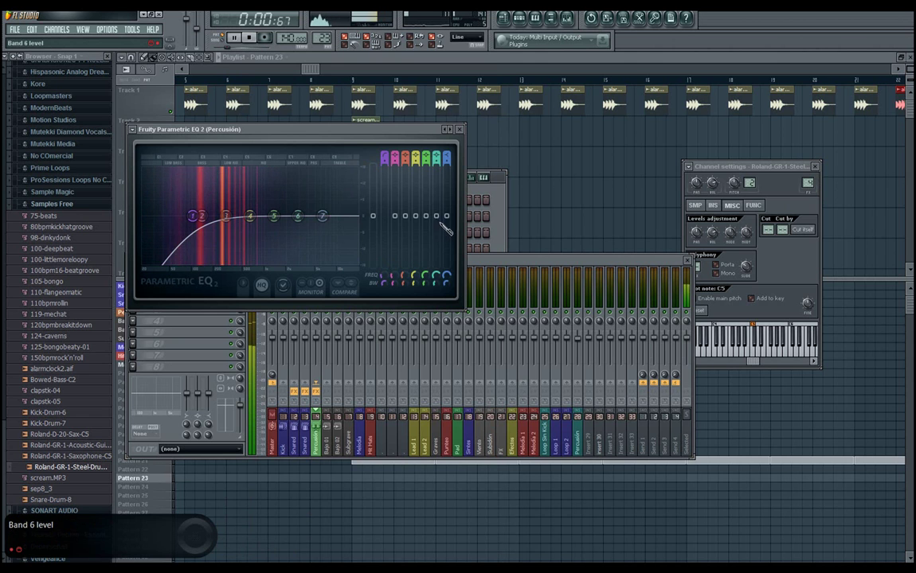
pyautogui.moveTo(446, 216); pyautogui.dragTo(448, 285)
pyautogui.moveTo(322, 248); pyautogui.dragTo(236, 242)
pyautogui.press('space')
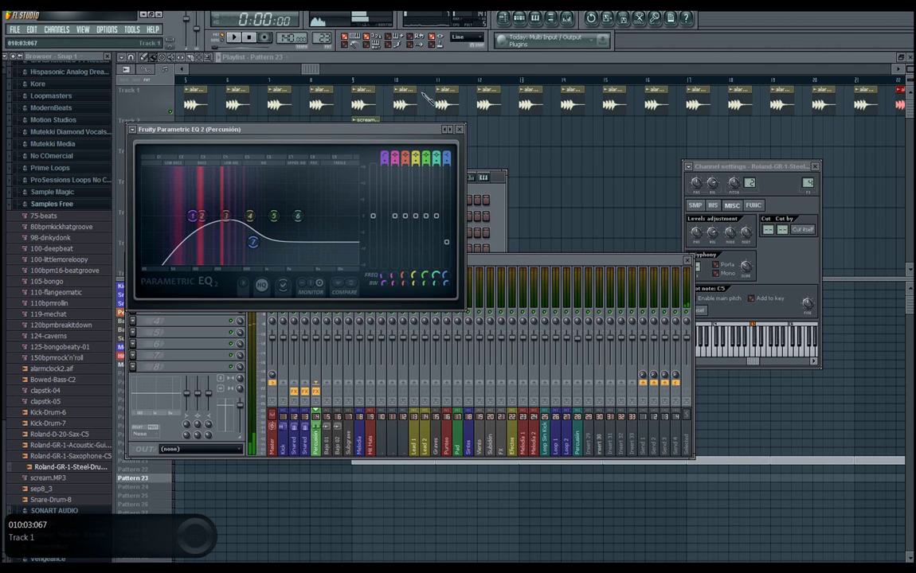
# Play the song and fill the Pattern 23 row of the playlist with clips from bar 9 to bar 13
pyautogui.click(419, 58)
pyautogui.press('space')
pyautogui.moveTo(356, 482); pyautogui.dragTo(478, 484)
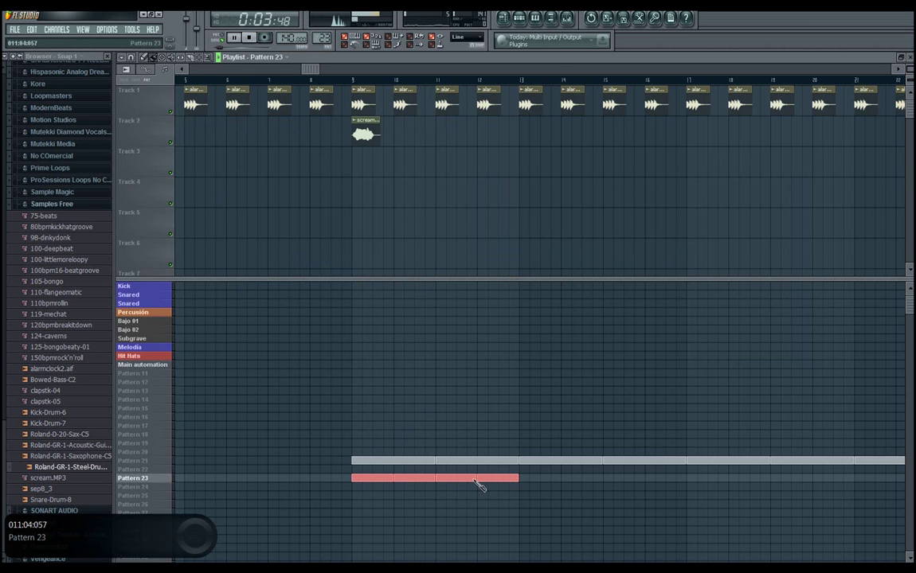
pyautogui.rightClick(382, 479)
pyautogui.click(360, 482)
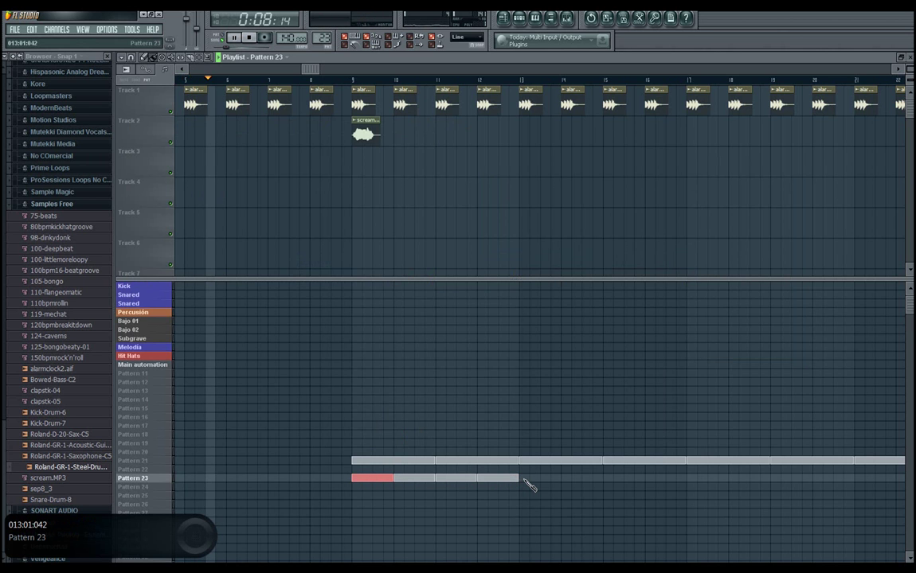
# Fill the Pattern 22 and Pattern 23 rows with clips from bar 13 to bar 21
pyautogui.moveTo(522, 475); pyautogui.dragTo(785, 483)
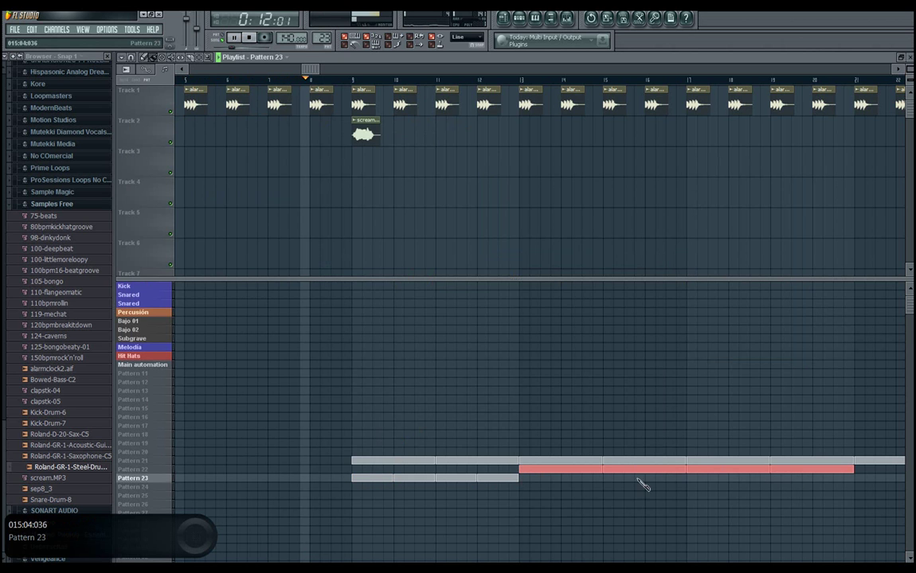
pyautogui.moveTo(523, 478); pyautogui.dragTo(826, 483)
pyautogui.moveTo(317, 69); pyautogui.dragTo(408, 71)
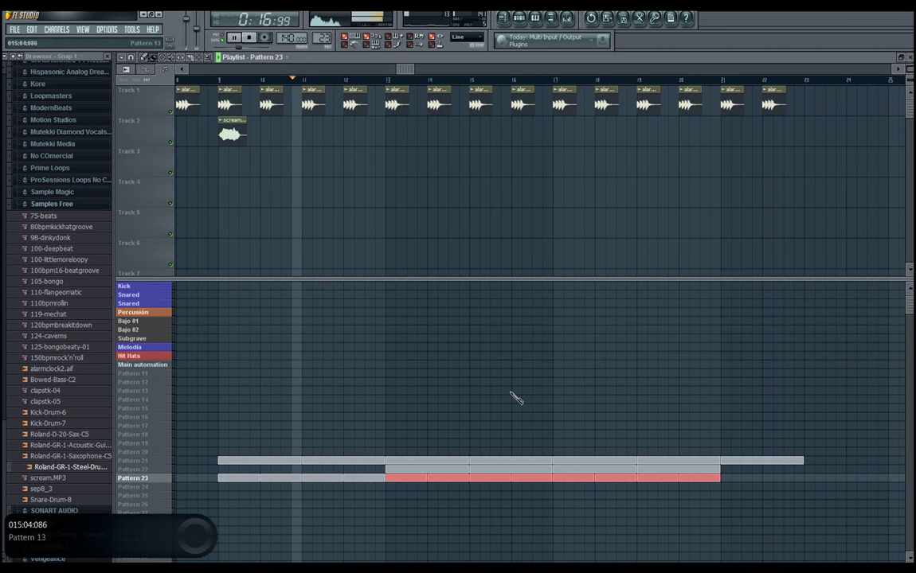
# Delete the Pattern 22 clips between bars 13 and 17, keeping the Pattern 23 row filled at bar 15
pyautogui.rightClick(436, 470)
pyautogui.rightClick(495, 476)
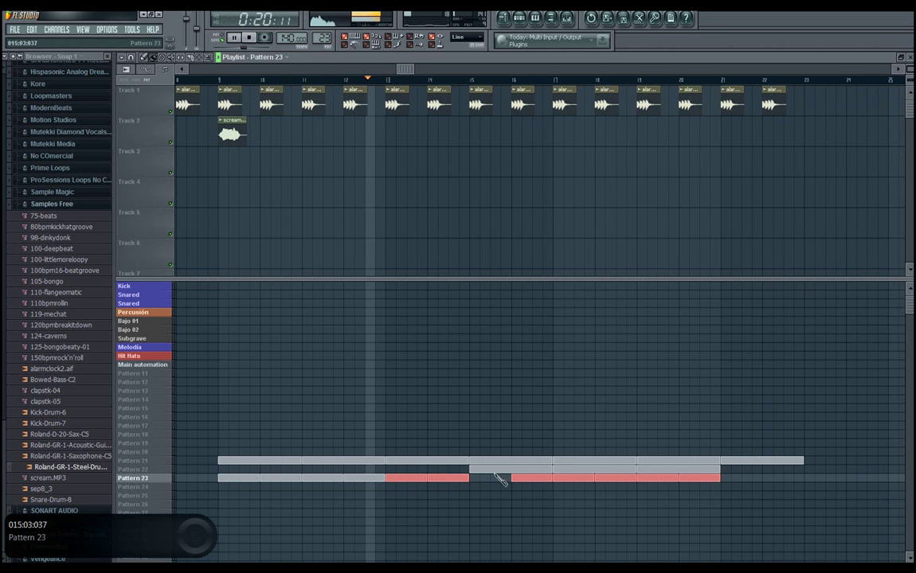
pyautogui.rightClick(492, 471)
pyautogui.click(476, 479)
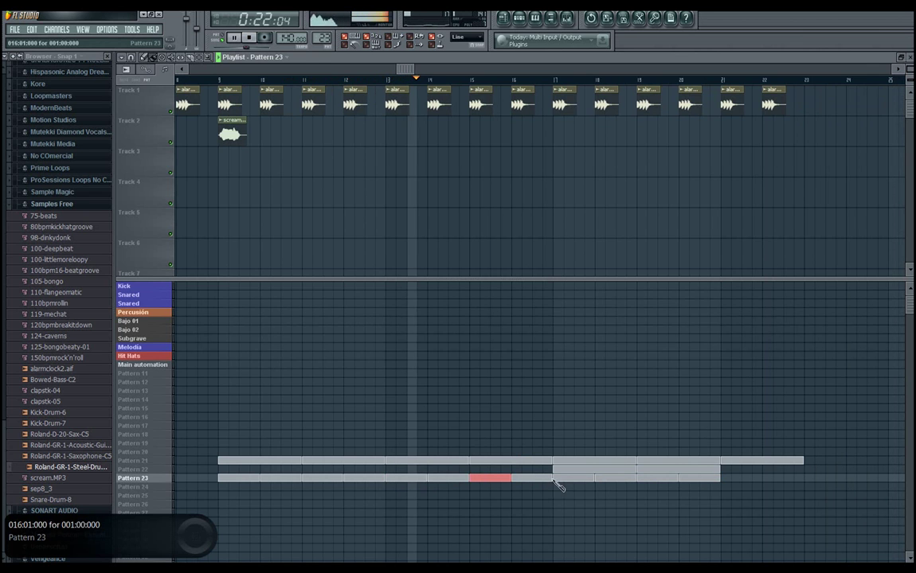
# Extend the Pattern 21, Pattern 22 and Pattern 23 rows of the playlist with clips up to bar 25
pyautogui.moveTo(723, 479); pyautogui.dragTo(785, 487)
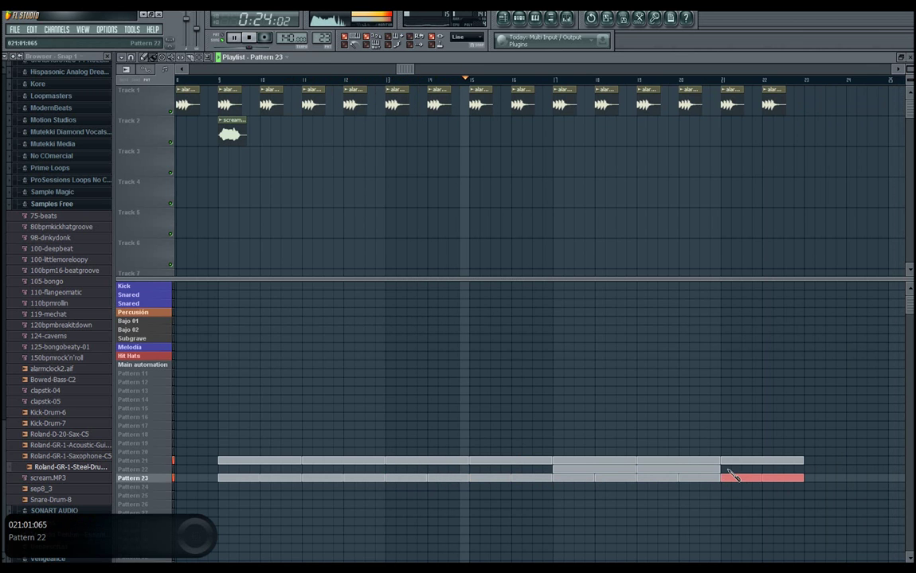
pyautogui.click(807, 461)
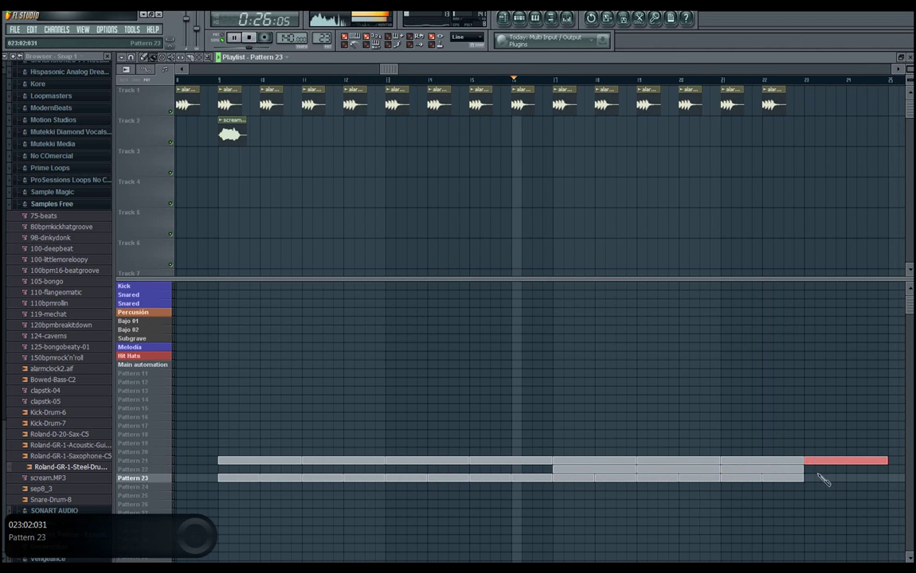
pyautogui.click(824, 477)
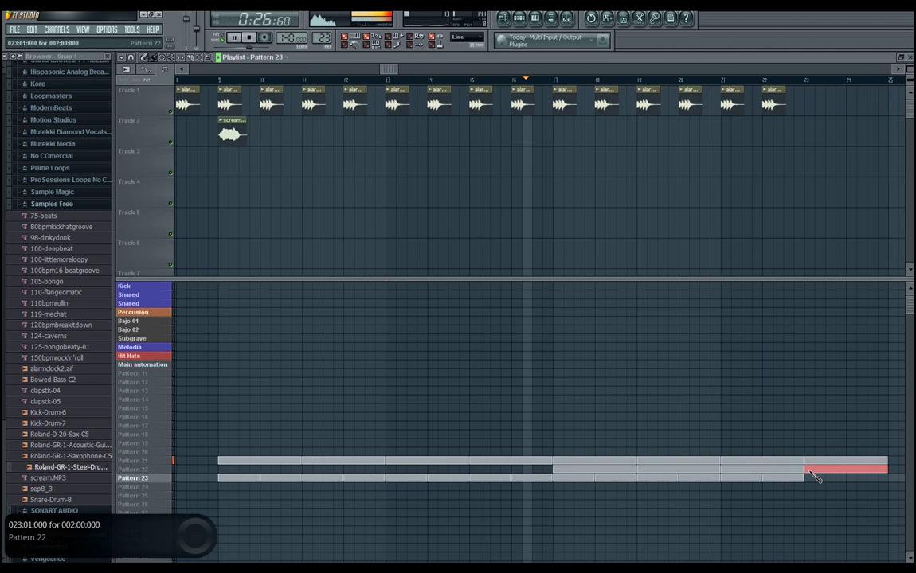
pyautogui.click(856, 480)
# Add alarmclock2.aif clips on Track 1 at bars 23 and 24
pyautogui.moveTo(389, 69); pyautogui.dragTo(546, 74)
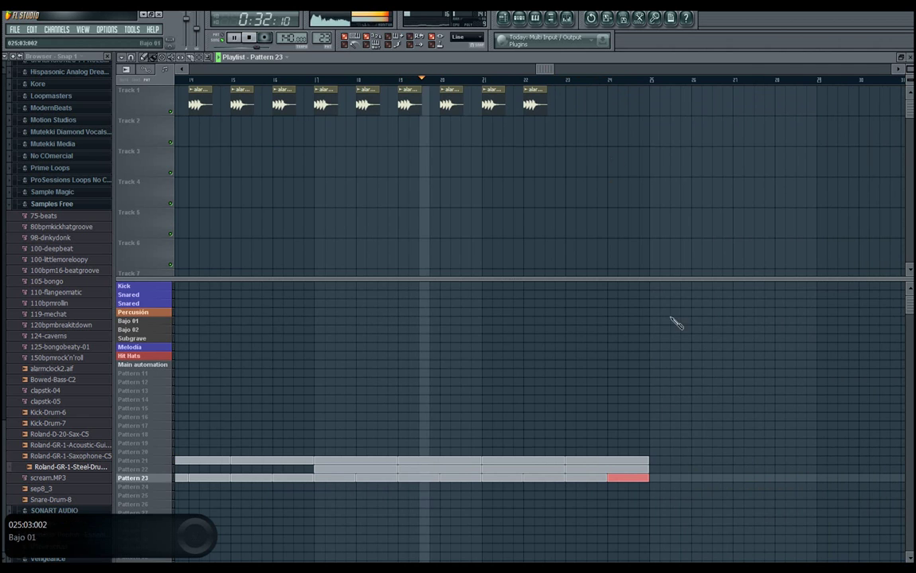
pyautogui.click(531, 101)
pyautogui.click(575, 104)
pyautogui.click(617, 104)
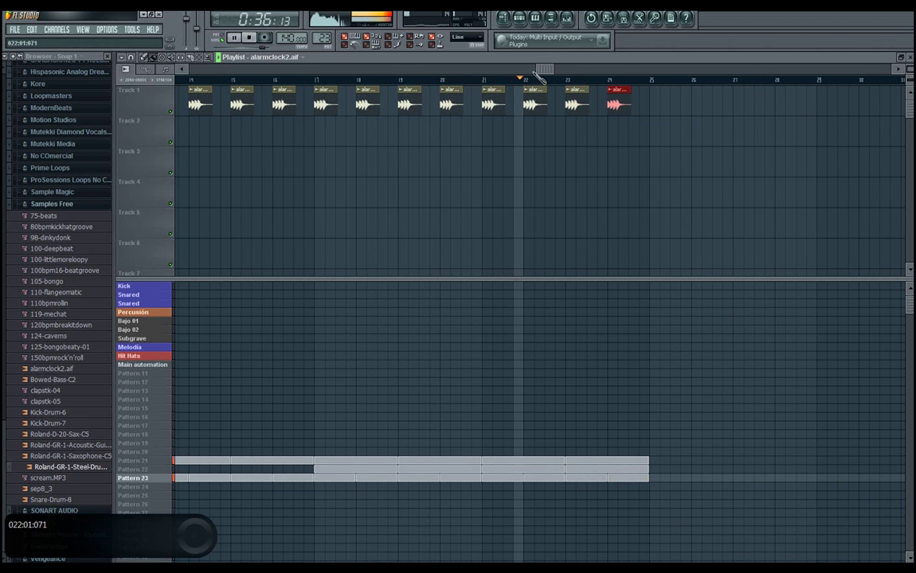
# Place a copy of the scream.MP3 clip further along Track 2, stop playback and return to the start of the song
pyautogui.moveTo(548, 69); pyautogui.dragTo(324, 84)
pyautogui.click(331, 133)
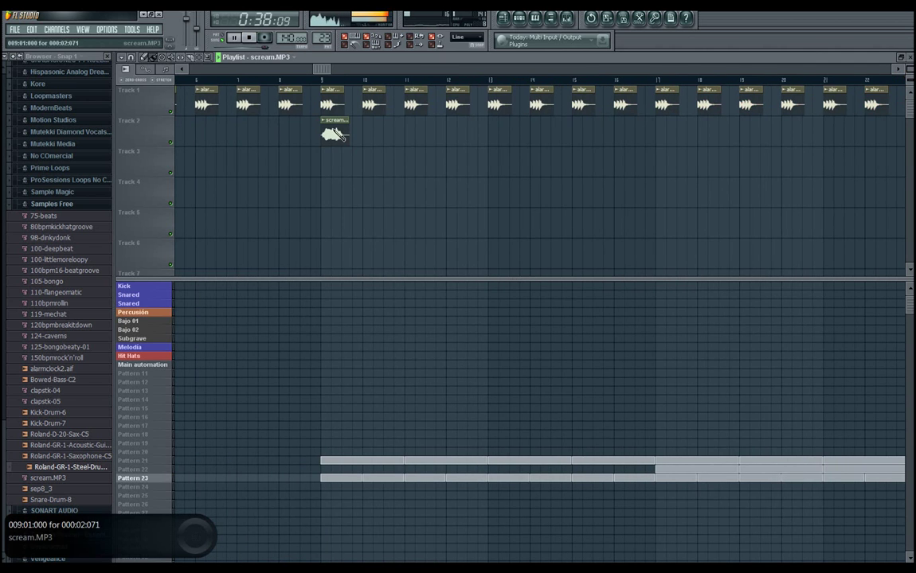
pyautogui.click(591, 134)
pyautogui.moveTo(599, 134); pyautogui.dragTo(609, 134)
pyautogui.press('space')
pyautogui.moveTo(579, 70); pyautogui.dragTo(75, 61)
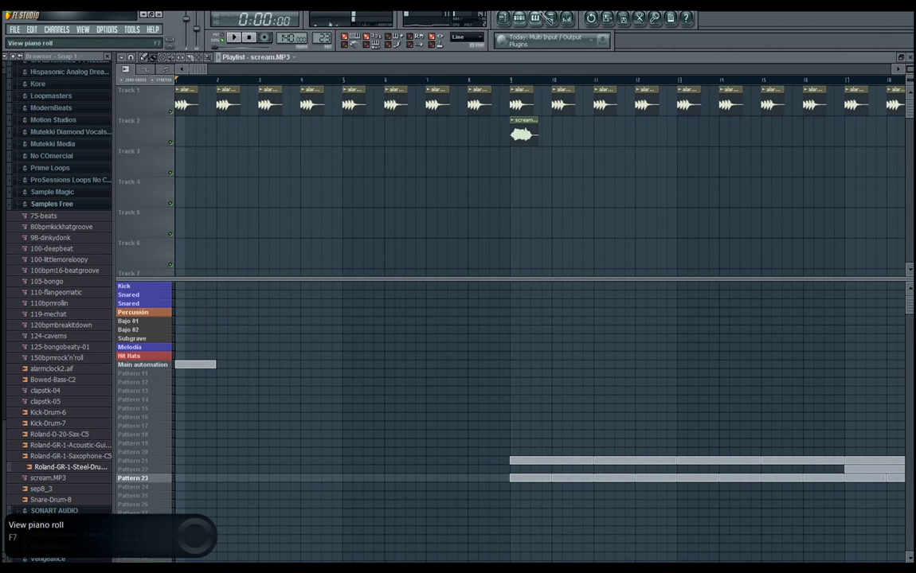
# Insert a MinimogueVA synth channel in the step sequencer and audition its sound by playing a few notes
pyautogui.click(518, 17)
pyautogui.rightClick(316, 285)
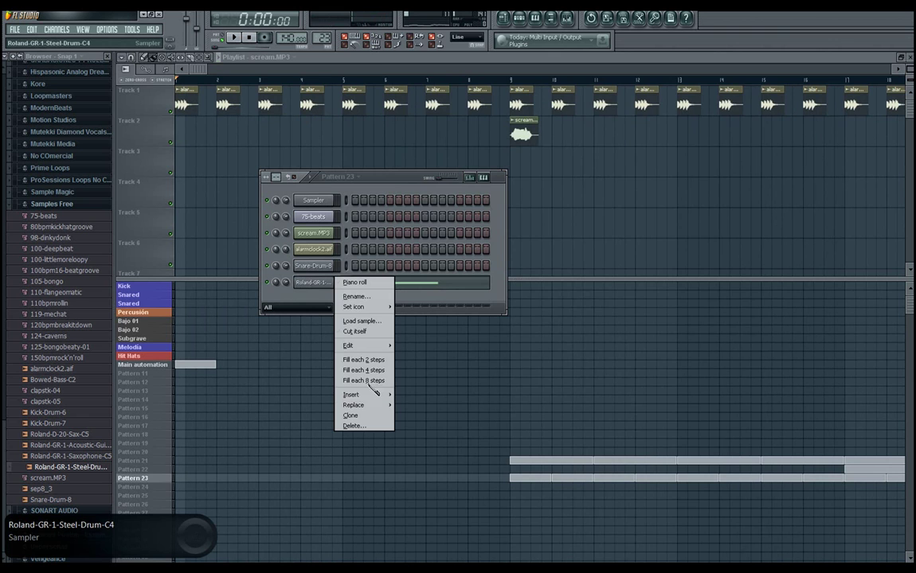
pyautogui.moveTo(359, 395)
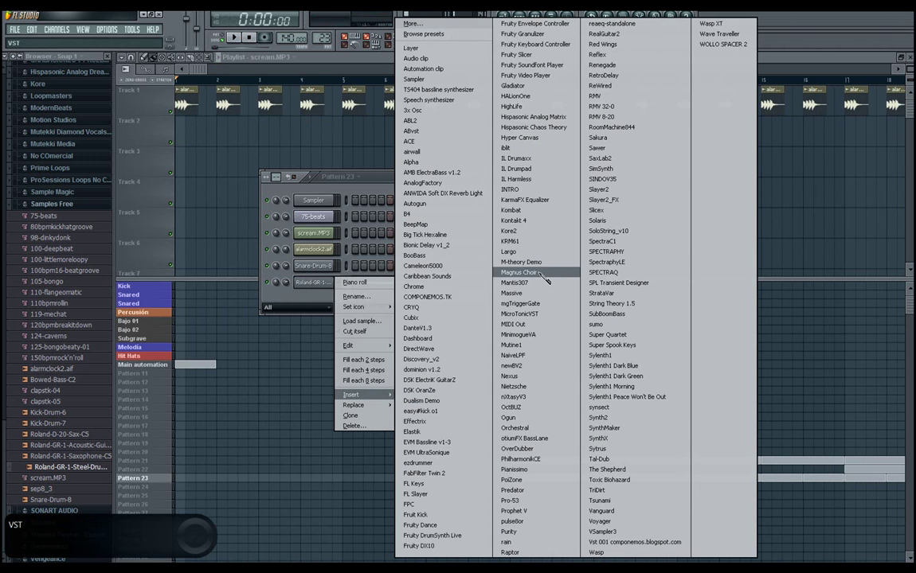
pyautogui.click(538, 335)
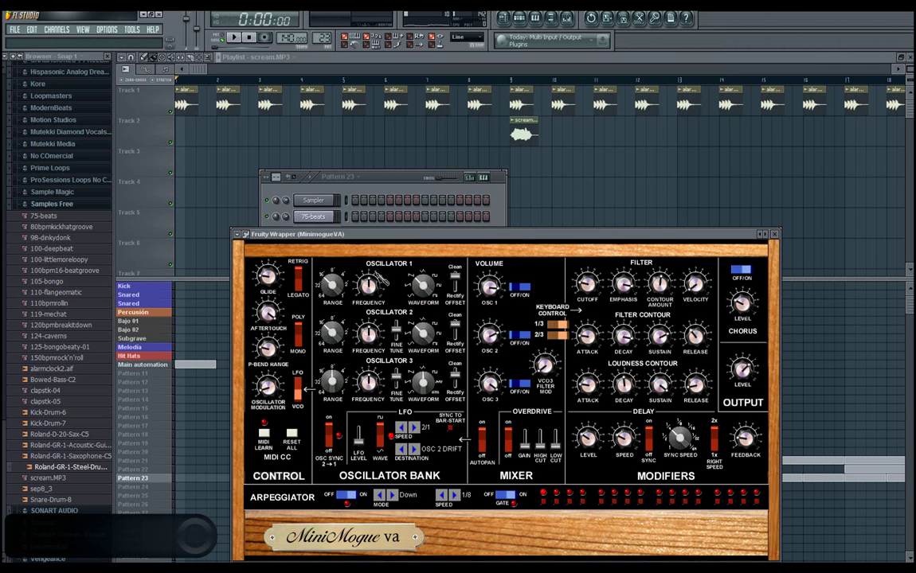
pyautogui.moveTo(425, 179); pyautogui.dragTo(381, 142)
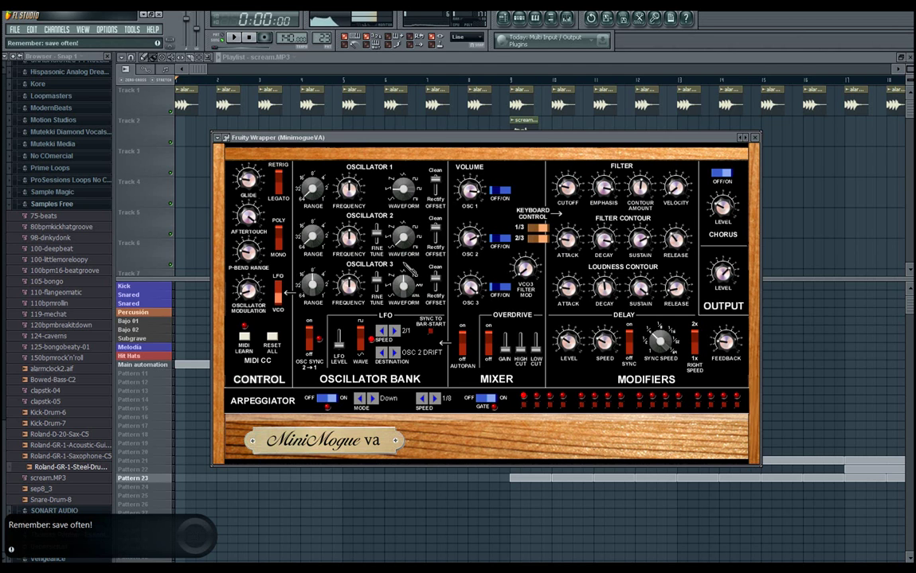
pyautogui.press('q')
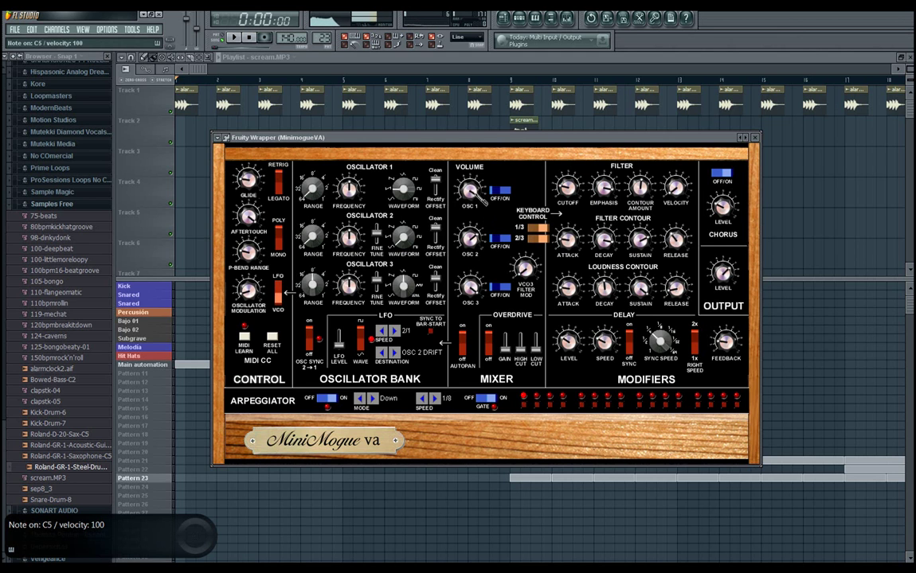
pyautogui.press('z')
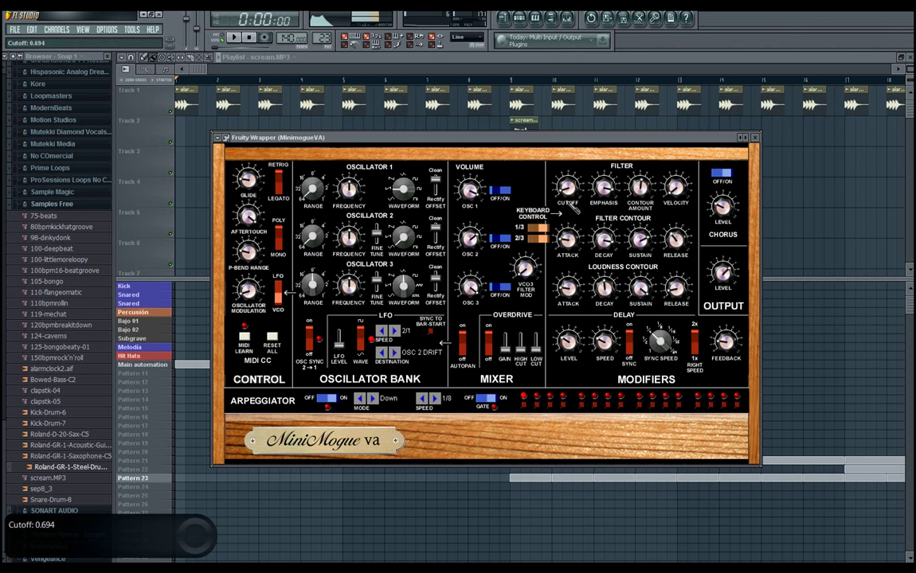
# Switch to the empty Pattern 24 and open the MinimogueVA channel's piano roll
pyautogui.click(519, 18)
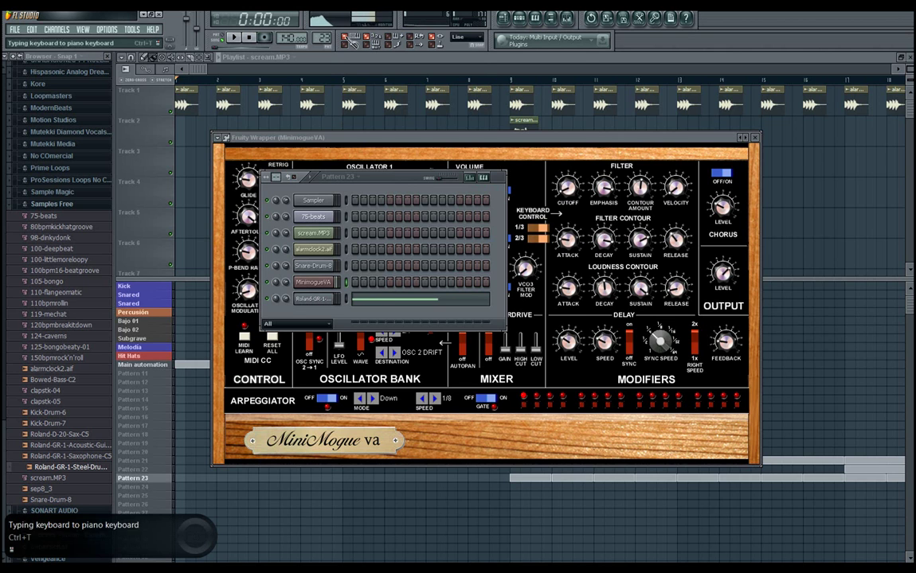
pyautogui.scroll(1, 323, 40)
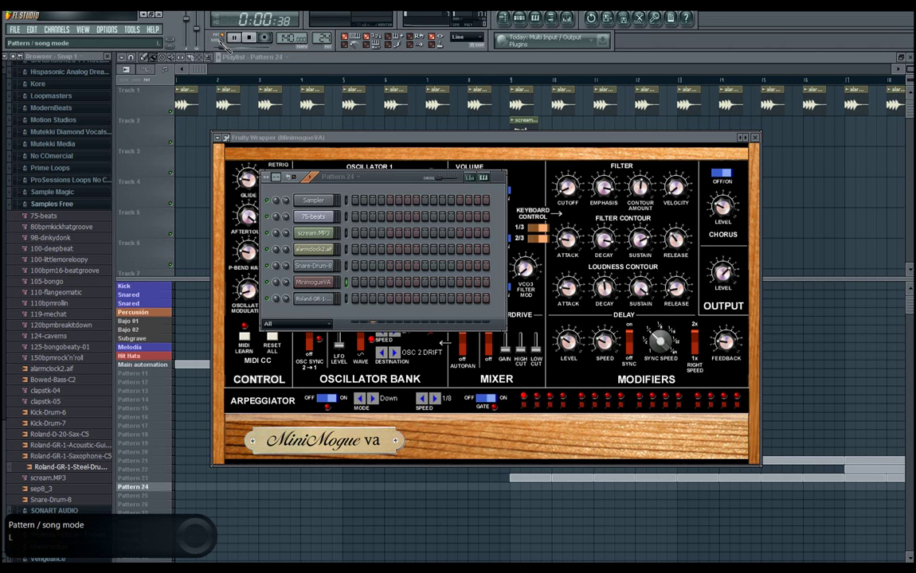
pyautogui.click(219, 41)
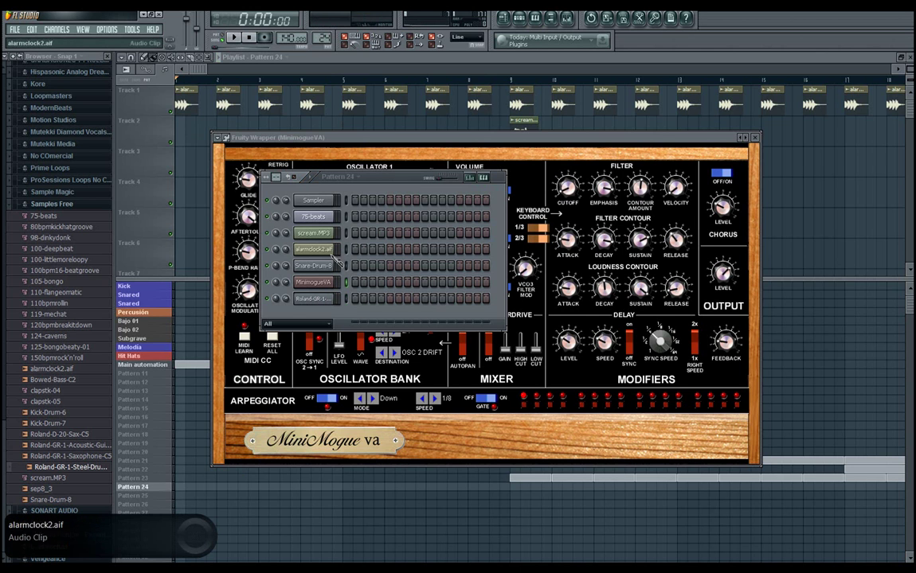
pyautogui.rightClick(325, 283)
pyautogui.click(340, 281)
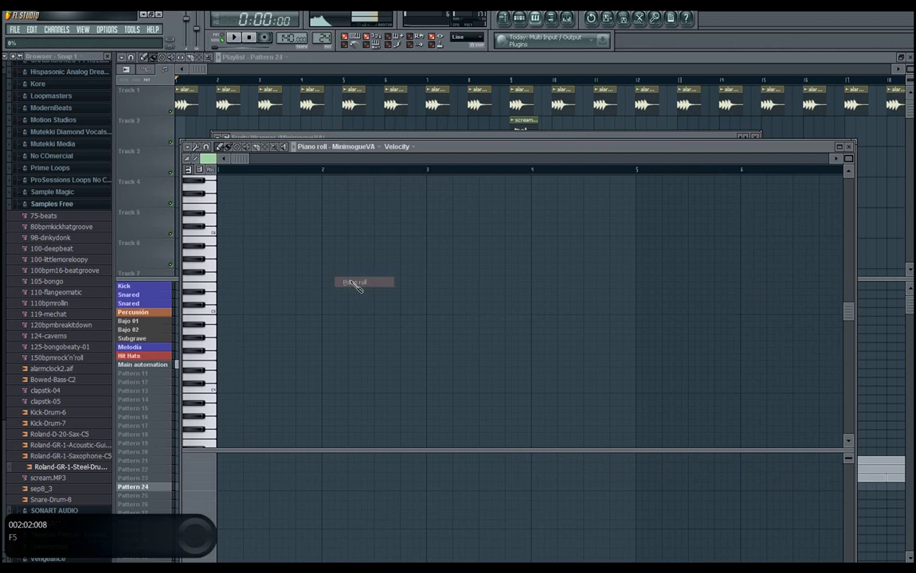
# Draw a C5 note from bar 1 to bar 3 for the MinimogueVA and play it back in pattern mode
pyautogui.click(223, 312)
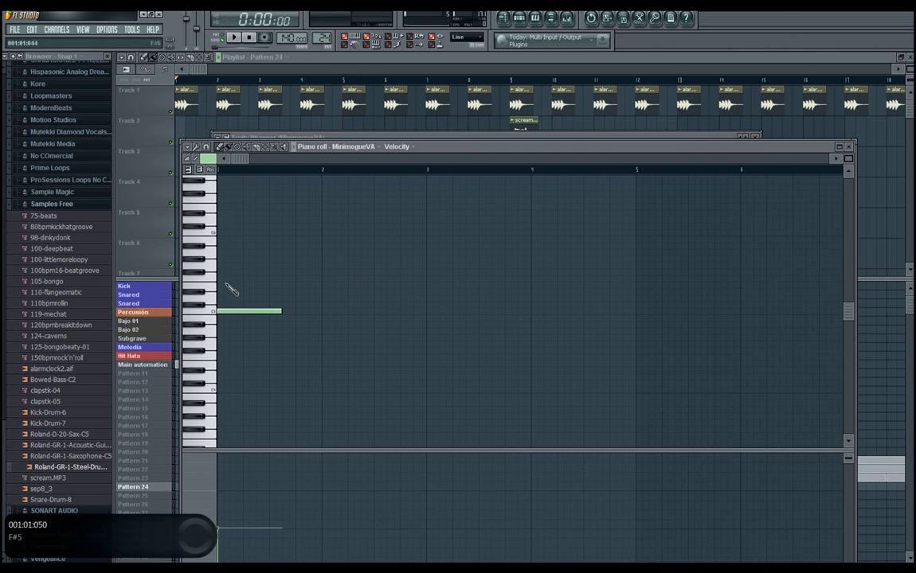
pyautogui.click(221, 40)
pyautogui.moveTo(282, 312); pyautogui.dragTo(294, 313)
pyautogui.moveTo(356, 320); pyautogui.dragTo(425, 313)
pyautogui.press('space')
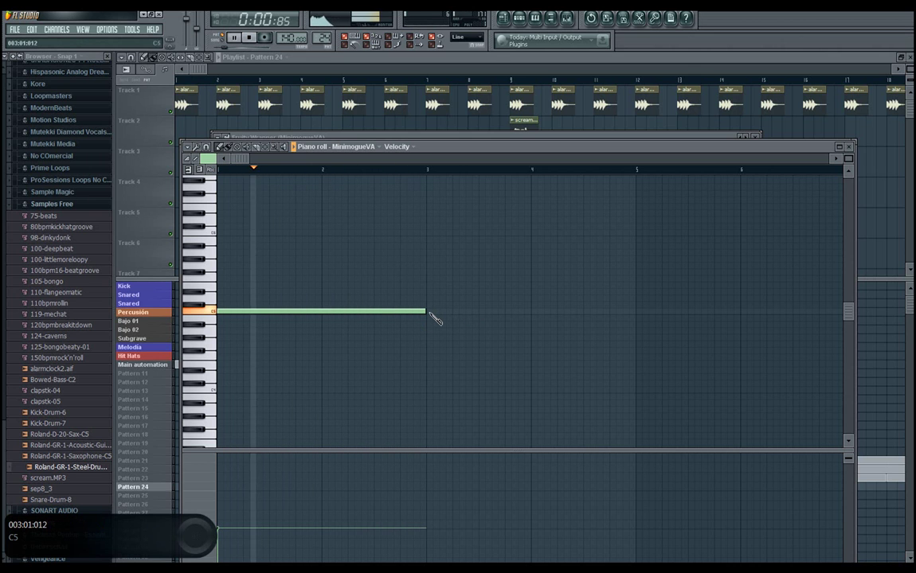
pyautogui.moveTo(555, 146); pyautogui.dragTo(553, 189)
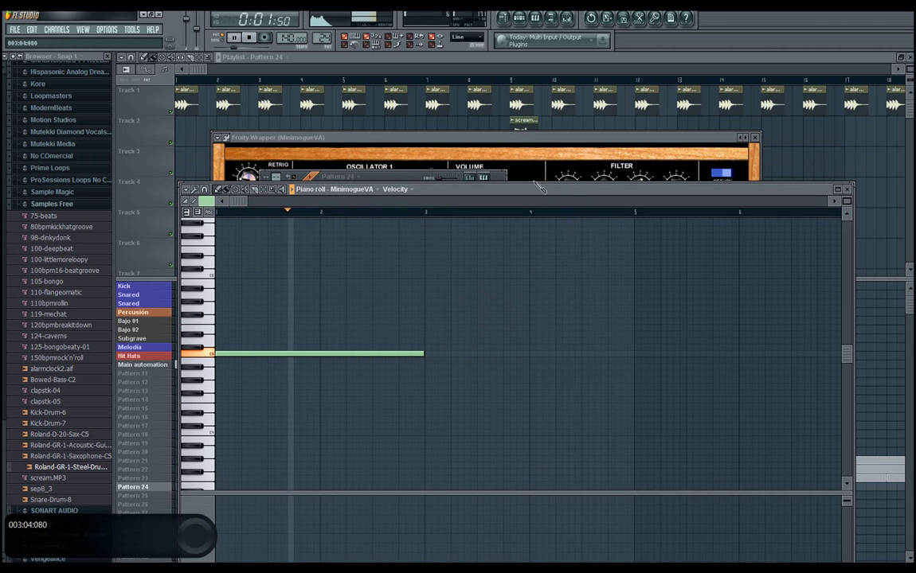
pyautogui.press('space')
# Open the MinimogueVA channel's settings and load Fruity Love Philter in the first effect slot of the Bajo 01 mixer track
pyautogui.click(519, 18)
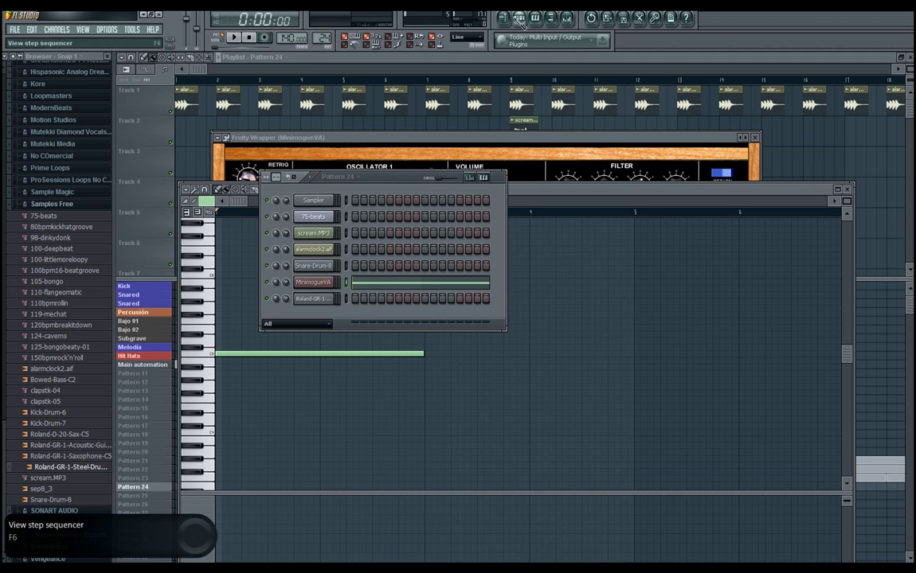
pyautogui.click(319, 284)
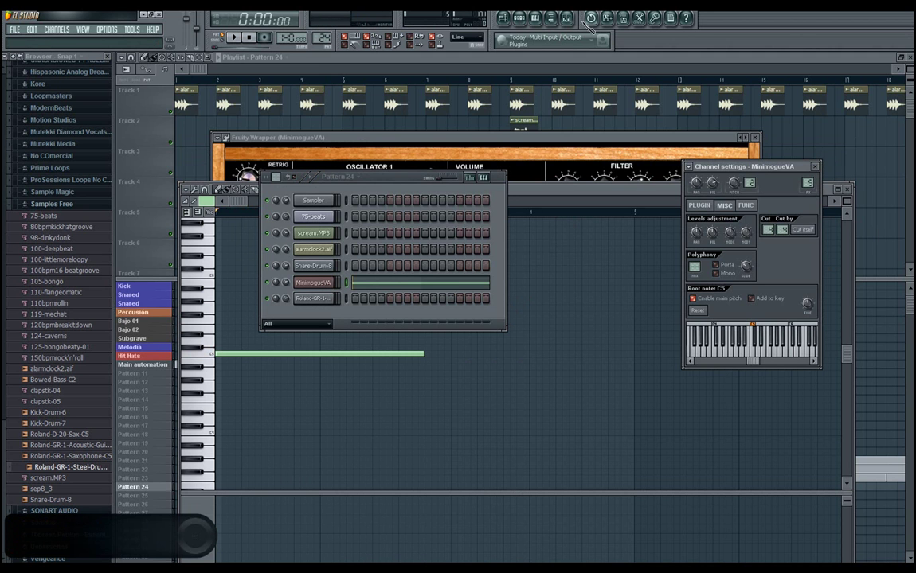
pyautogui.click(511, 18)
pyautogui.click(149, 289)
pyautogui.moveTo(146, 298)
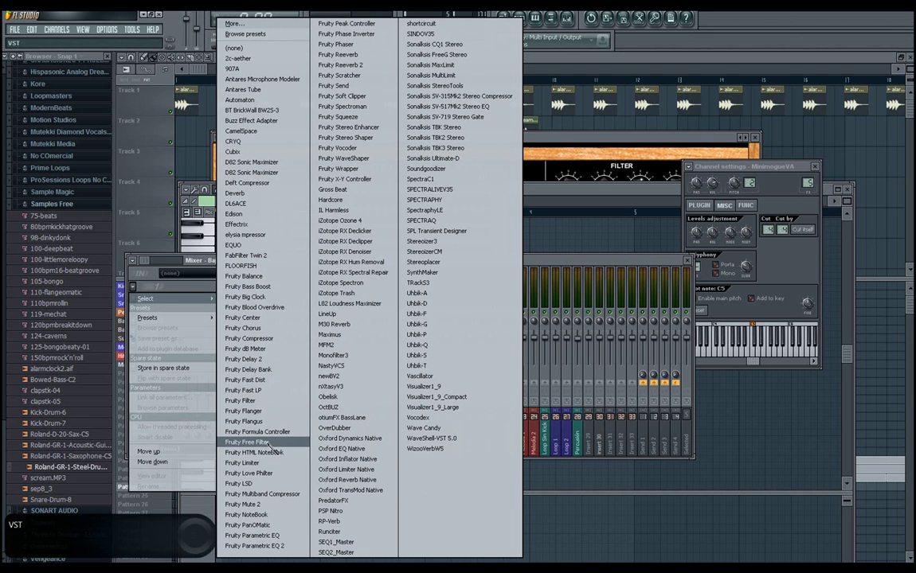
pyautogui.click(245, 474)
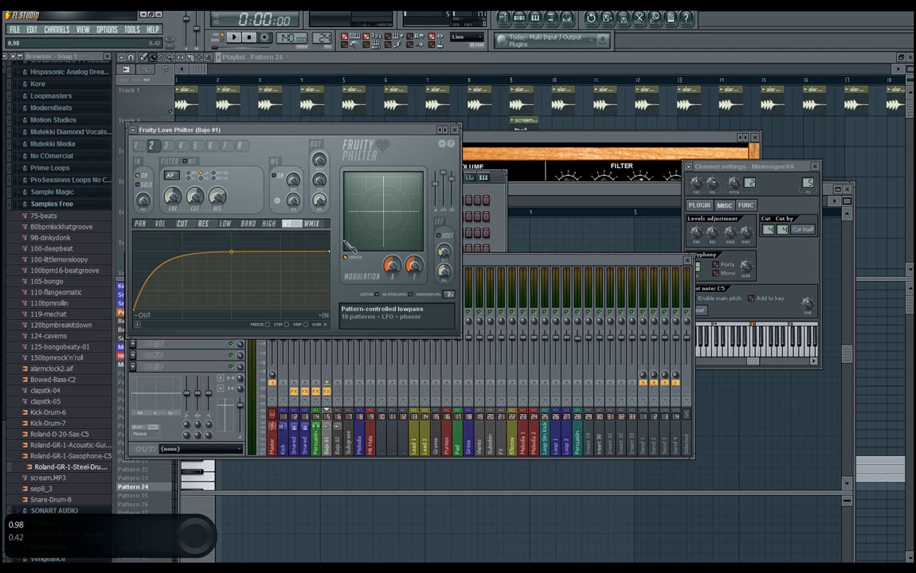
pyautogui.moveTo(356, 135); pyautogui.dragTo(519, 171)
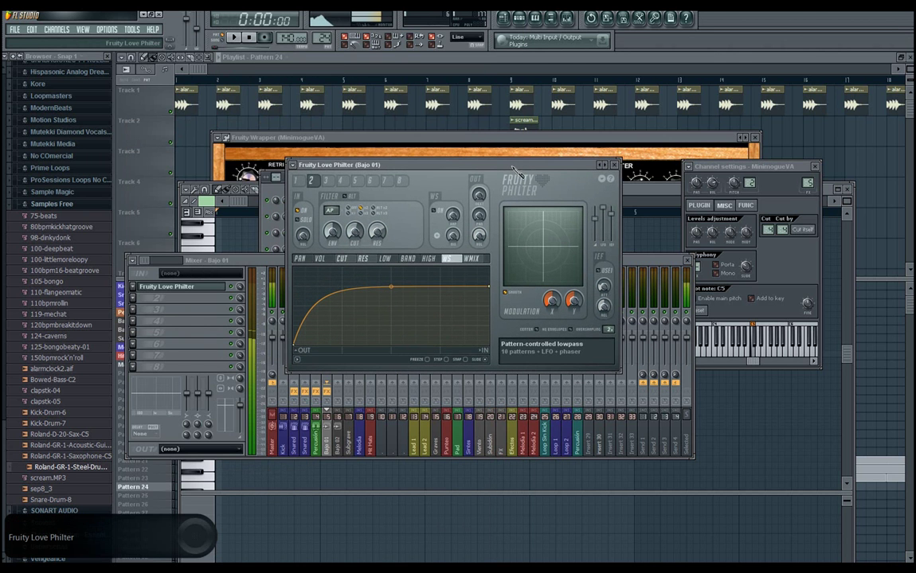
# Step through the Fruity Love Philter presets while playing test notes, up to Simple triangle lowpass LFO
pyautogui.click(607, 165)
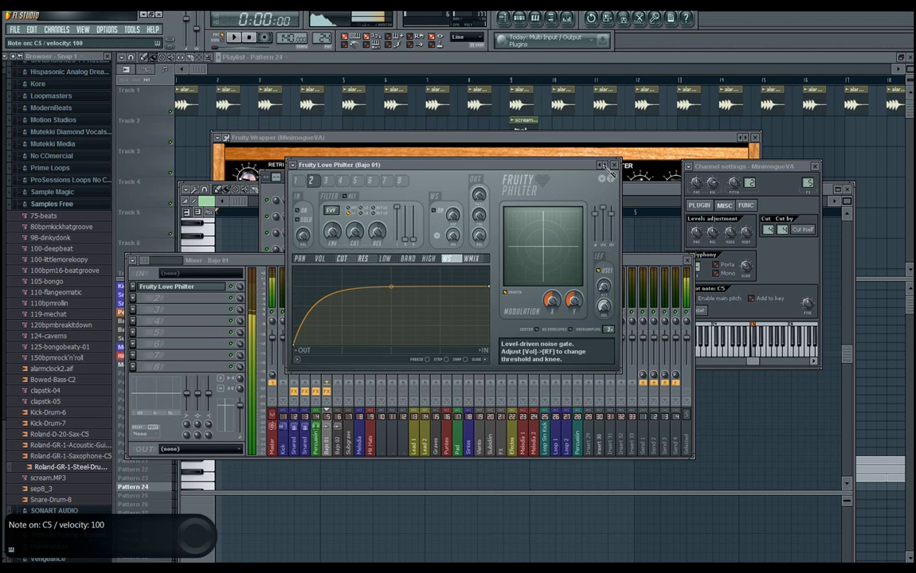
pyautogui.click(606, 166)
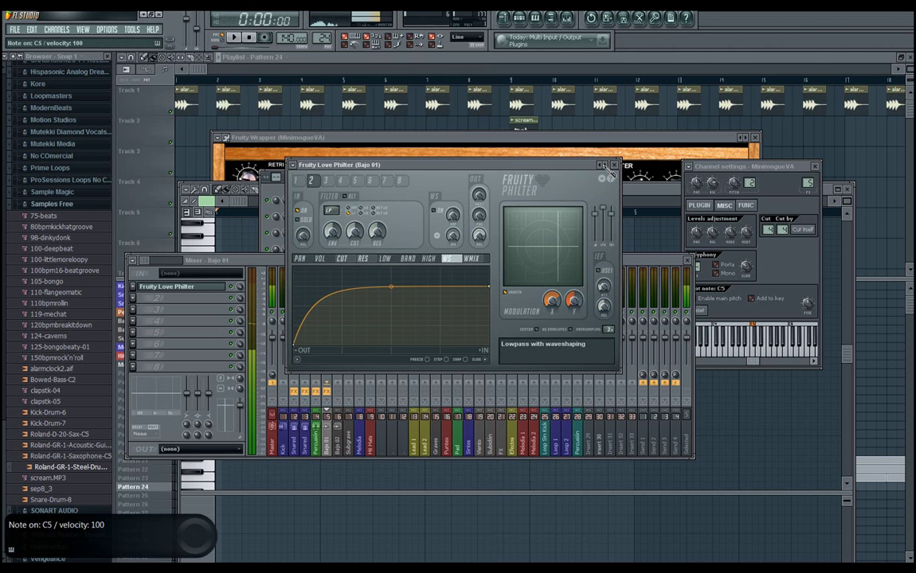
pyautogui.click(606, 166)
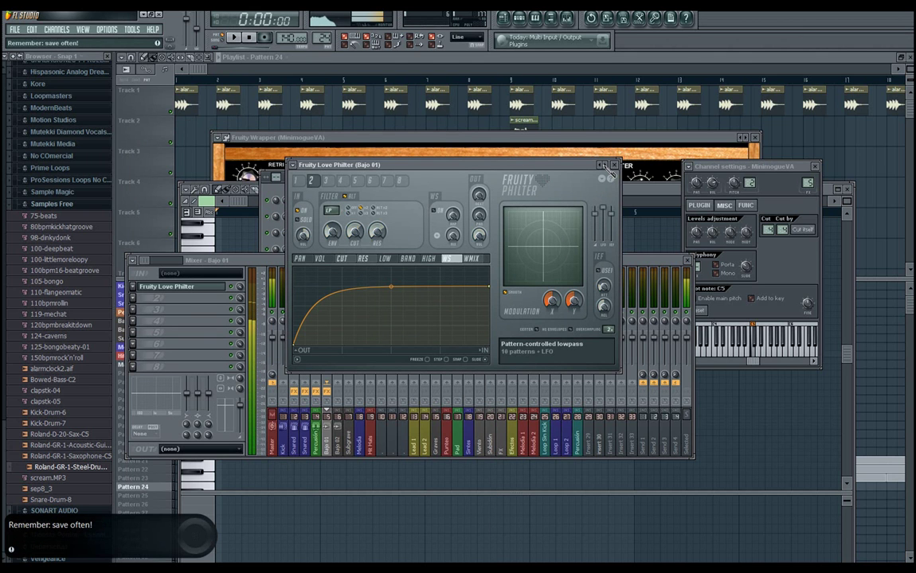
pyautogui.click(606, 166)
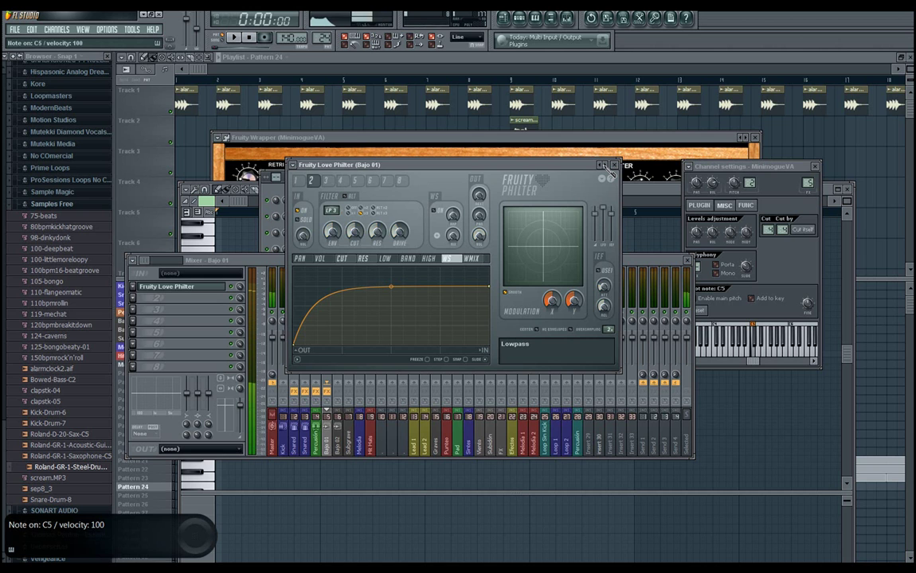
pyautogui.click(606, 165)
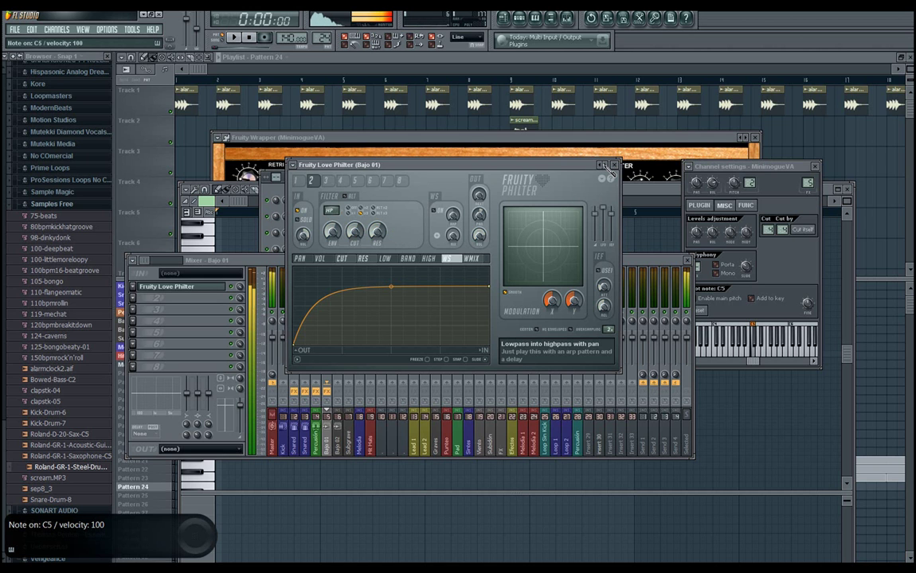
pyautogui.click(606, 165)
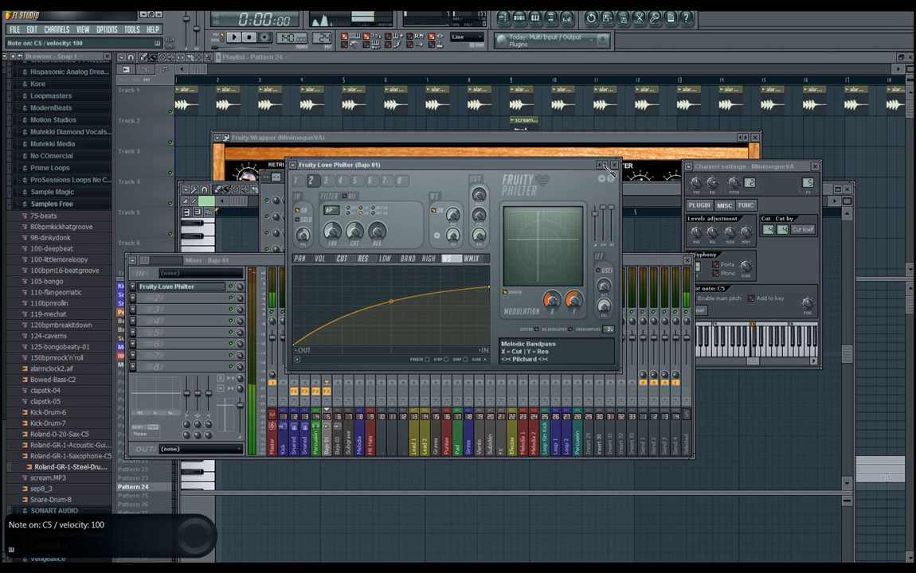
pyautogui.click(606, 166)
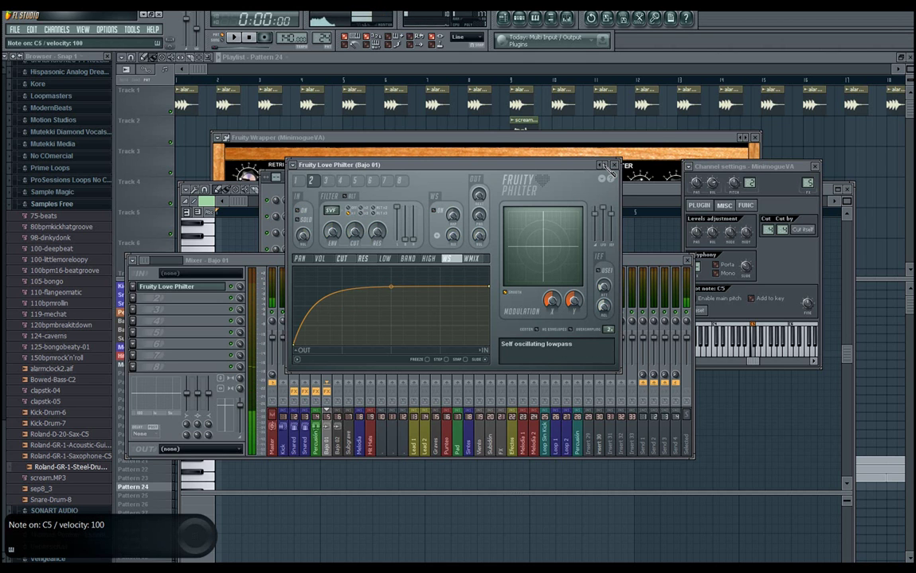
pyautogui.click(606, 166)
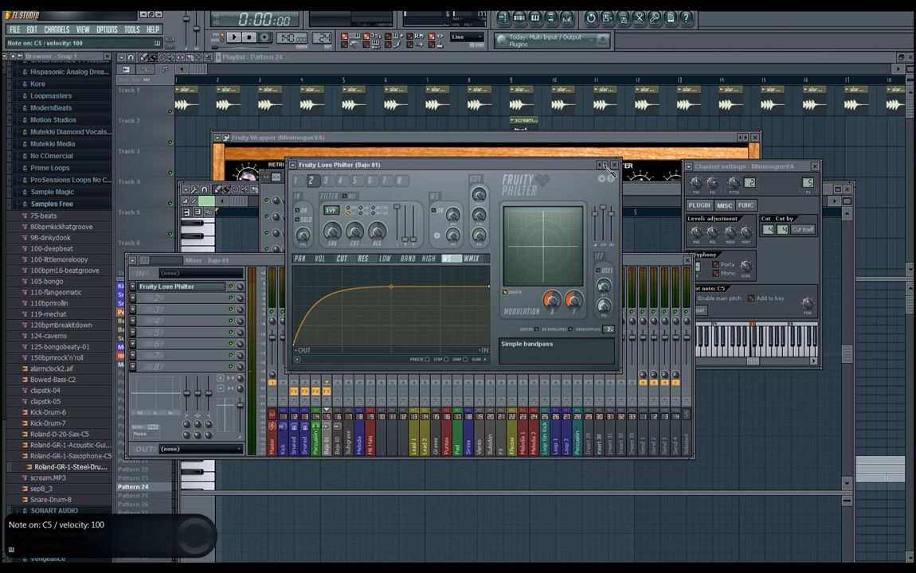
pyautogui.click(606, 165)
pyautogui.press('z')
pyautogui.click(606, 165)
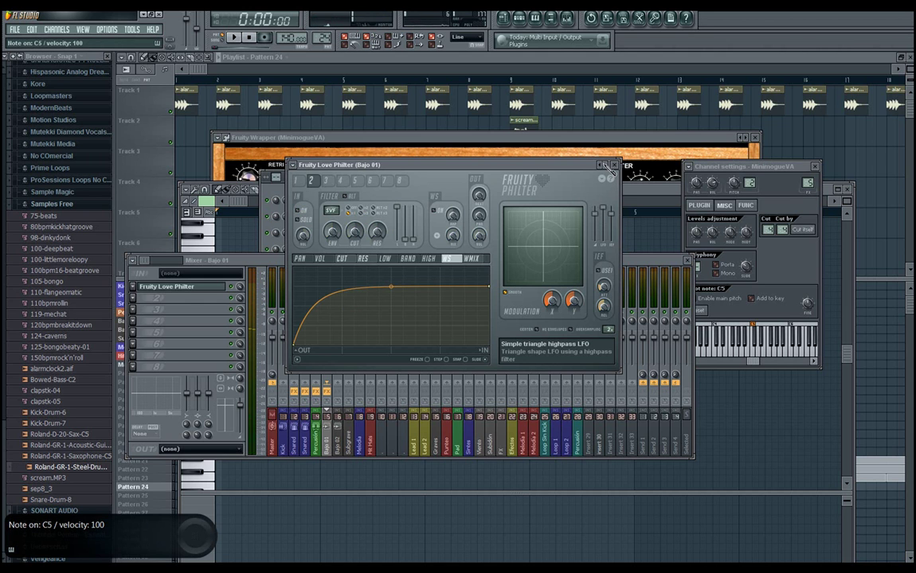
pyautogui.click(606, 165)
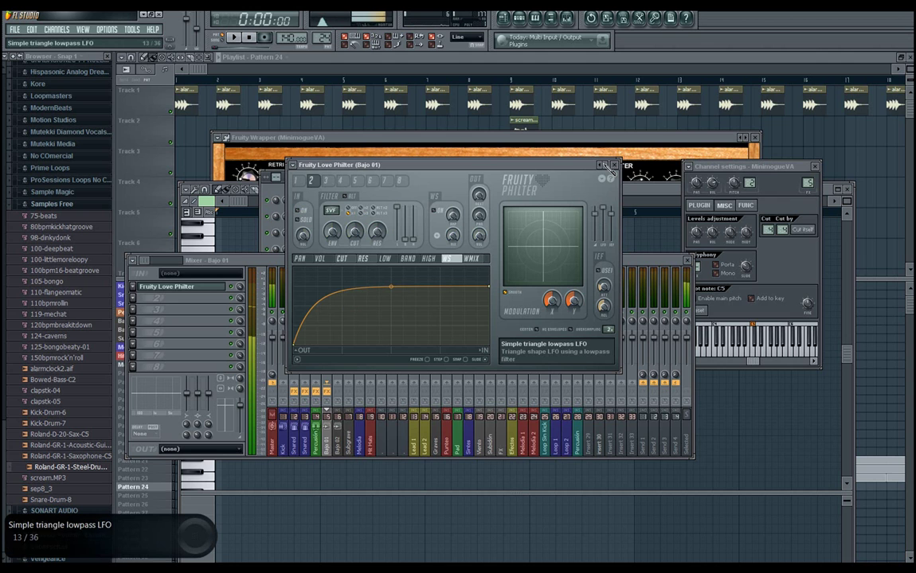
# Select the Step pyramid lowpass preset in Fruity Love Philter and audition it with test notes and Pattern 24
pyautogui.click(606, 166)
pyautogui.press('z')
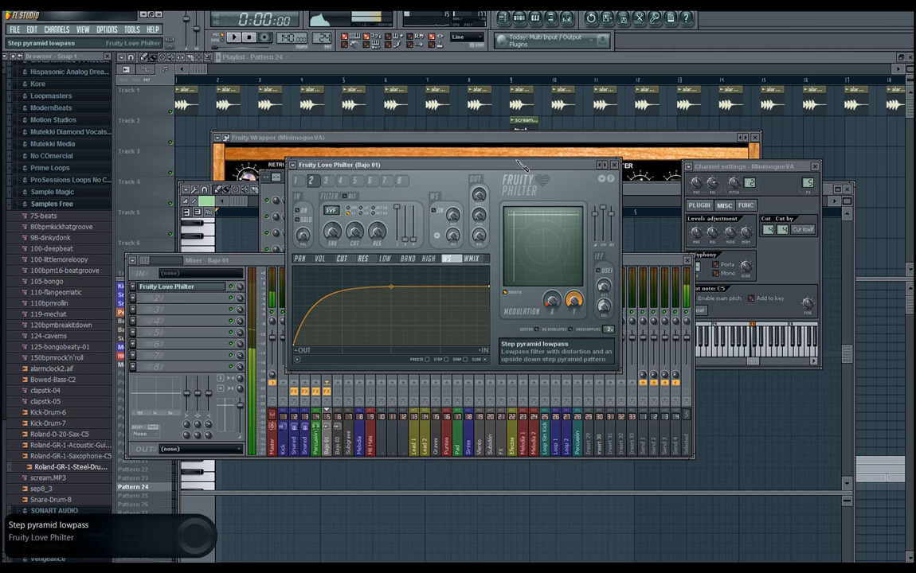
pyautogui.moveTo(519, 169); pyautogui.dragTo(777, 392)
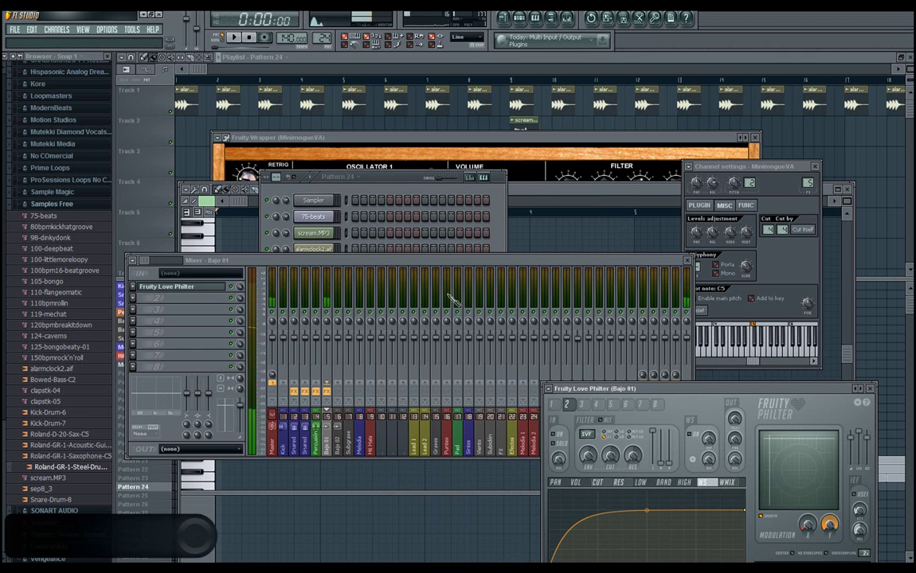
pyautogui.click(390, 185)
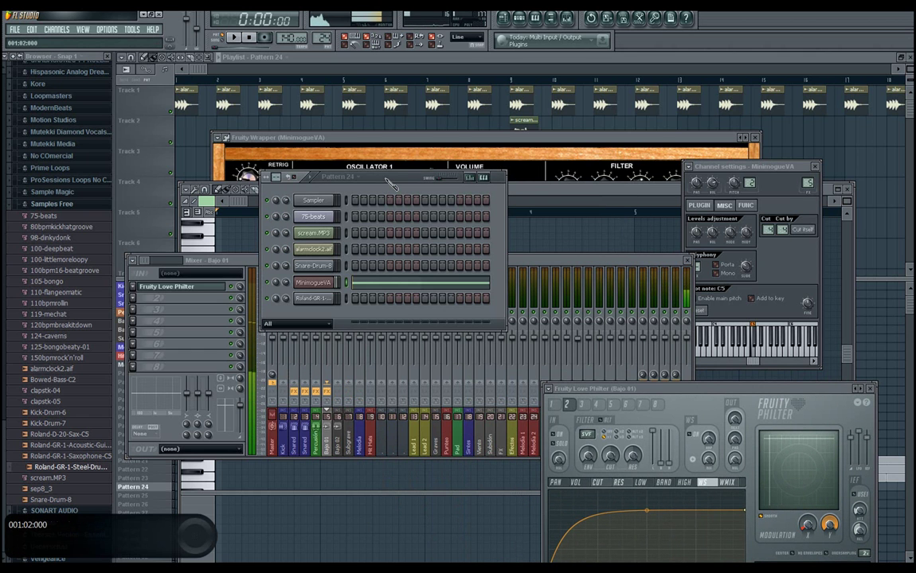
pyautogui.press('z')
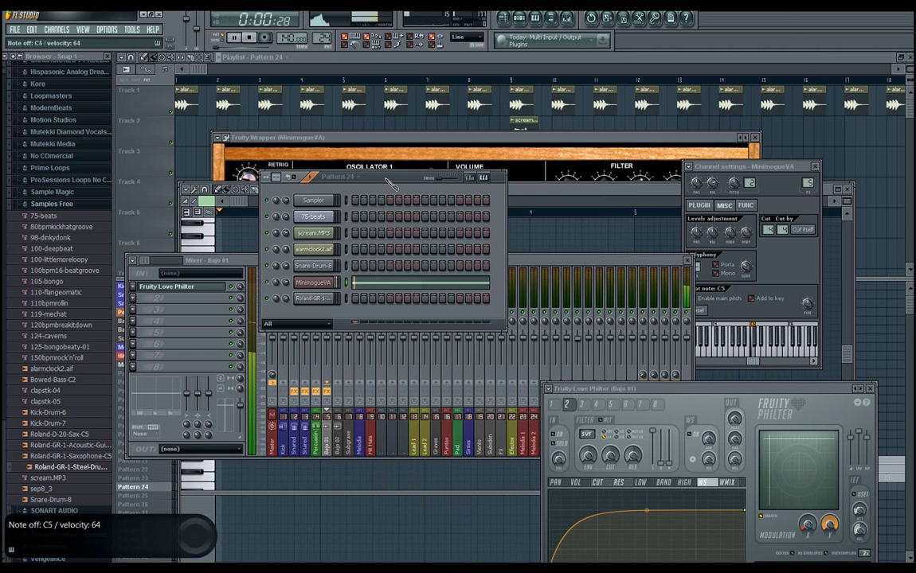
pyautogui.click(380, 59)
pyautogui.press('space')
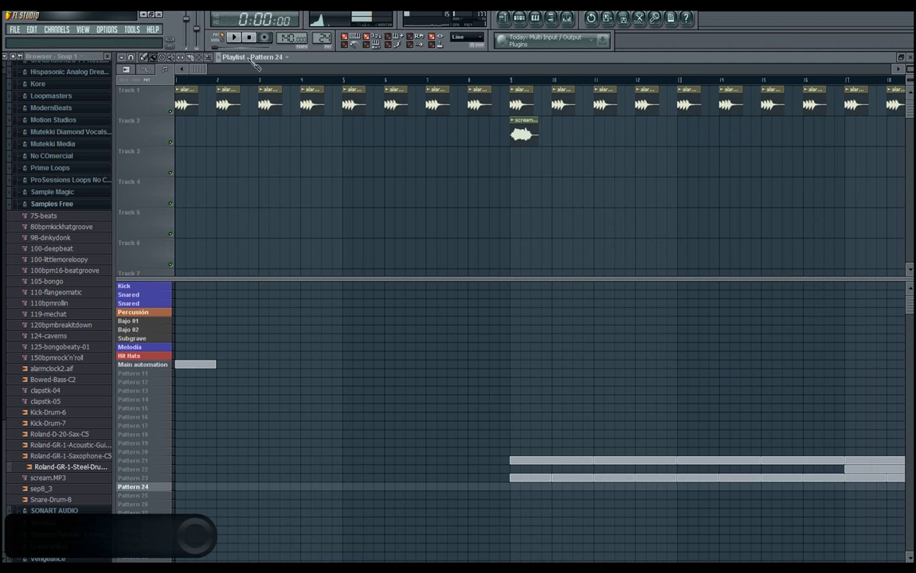
# Fill the Pattern 24 lane in the playlist from bar 1 through bar 24 and play it in song mode
pyautogui.click(179, 488)
pyautogui.moveTo(179, 488); pyautogui.dragTo(446, 489)
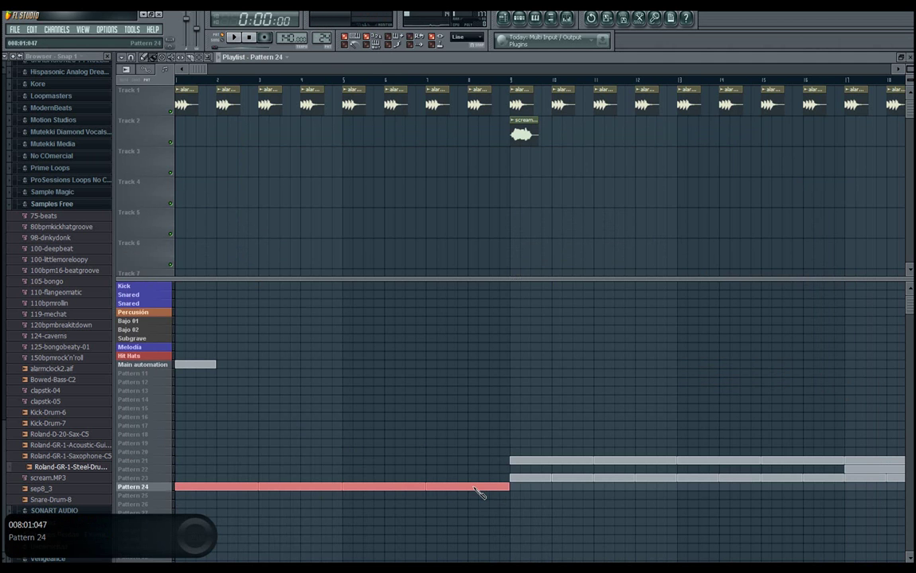
pyautogui.click(222, 37)
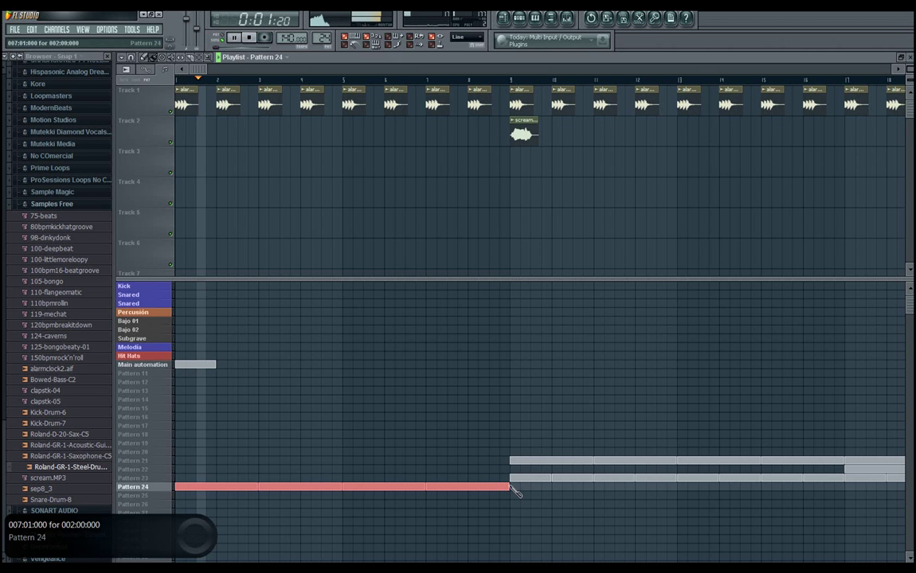
pyautogui.moveTo(518, 489)
pyautogui.mouseDown()
pyautogui.moveTo(796, 500)
pyautogui.moveTo(889, 493)
pyautogui.mouseUp()
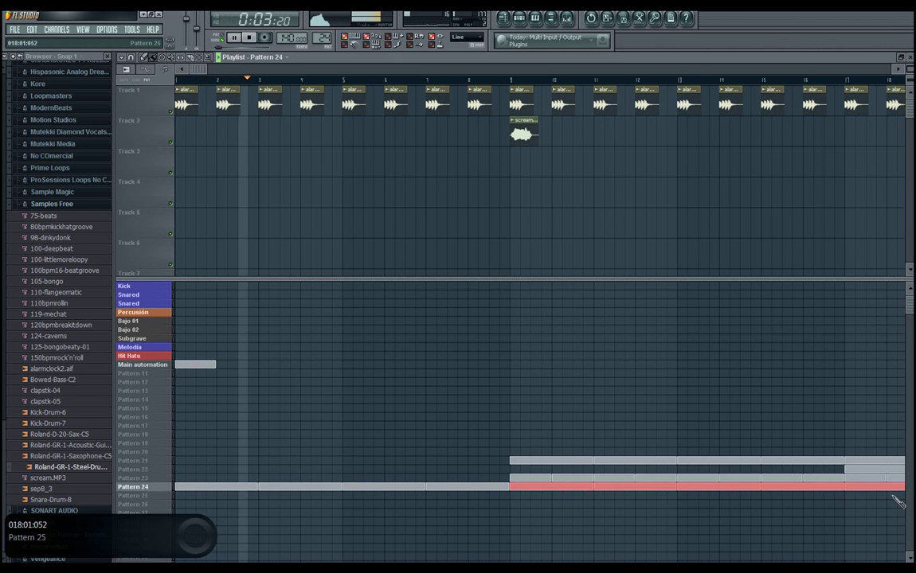
pyautogui.moveTo(196, 70)
pyautogui.mouseDown()
pyautogui.moveTo(256, 73)
pyautogui.moveTo(446, 319)
pyautogui.moveTo(491, 492)
pyautogui.moveTo(665, 491)
pyautogui.mouseUp()
pyautogui.press('space')
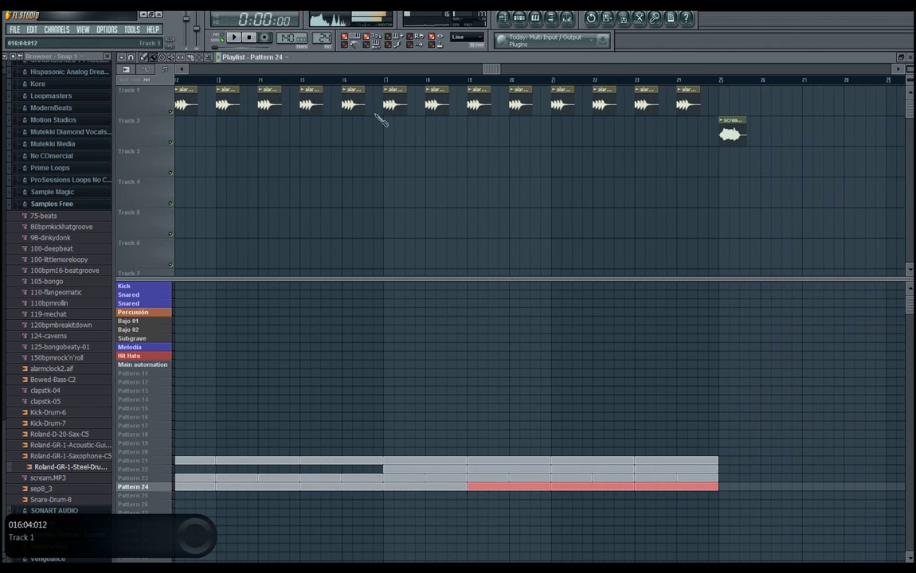
# Make the alarmclock2.aif clip at bar 1 unique and route its new channel to mixer track 3
pyautogui.moveTo(503, 78); pyautogui.dragTo(188, 100)
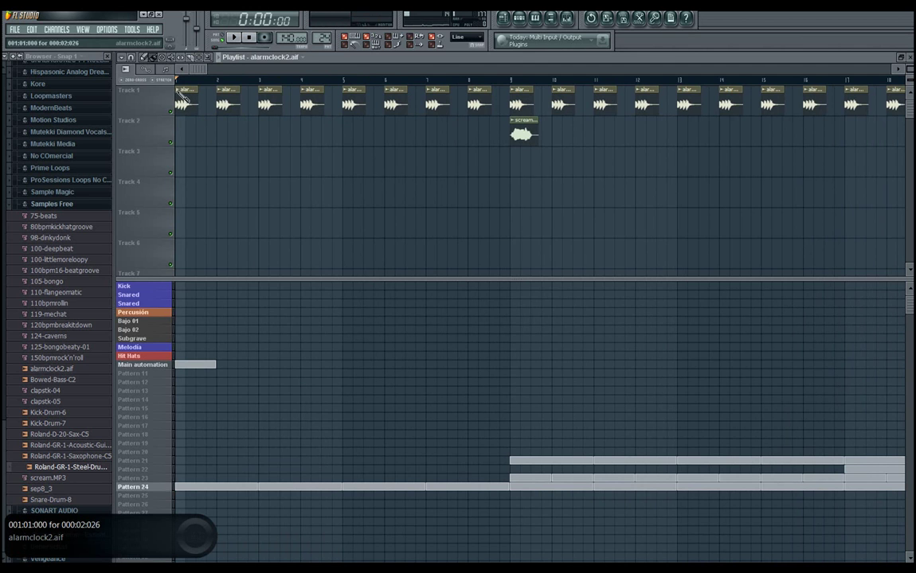
pyautogui.click(180, 93)
pyautogui.click(191, 144)
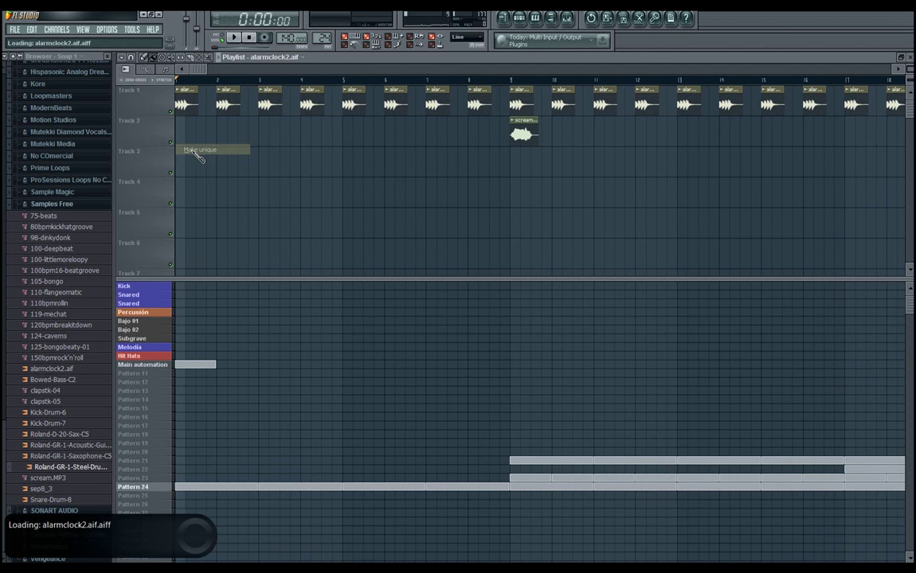
pyautogui.doubleClick(190, 105)
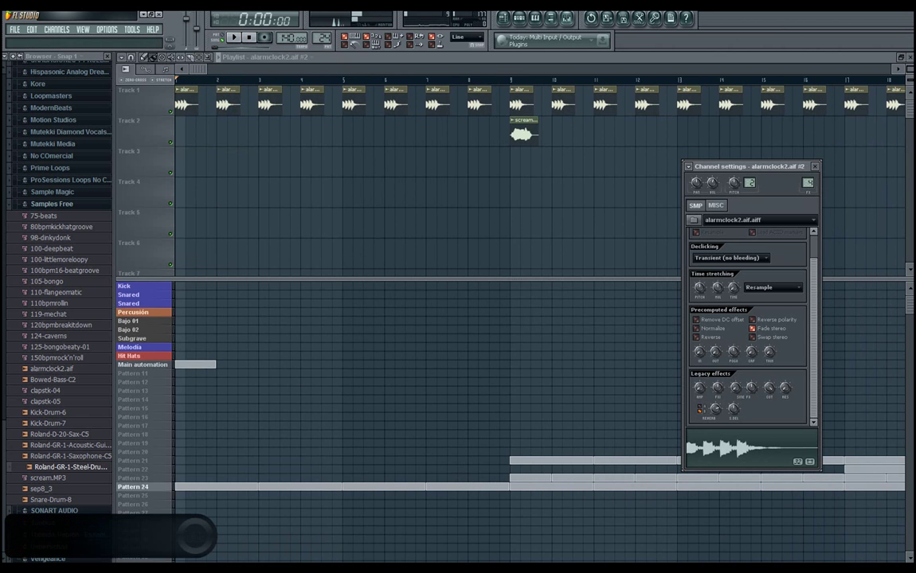
pyautogui.click(809, 183)
pyautogui.moveTo(810, 183); pyautogui.dragTo(811, 186)
pyautogui.press('q')
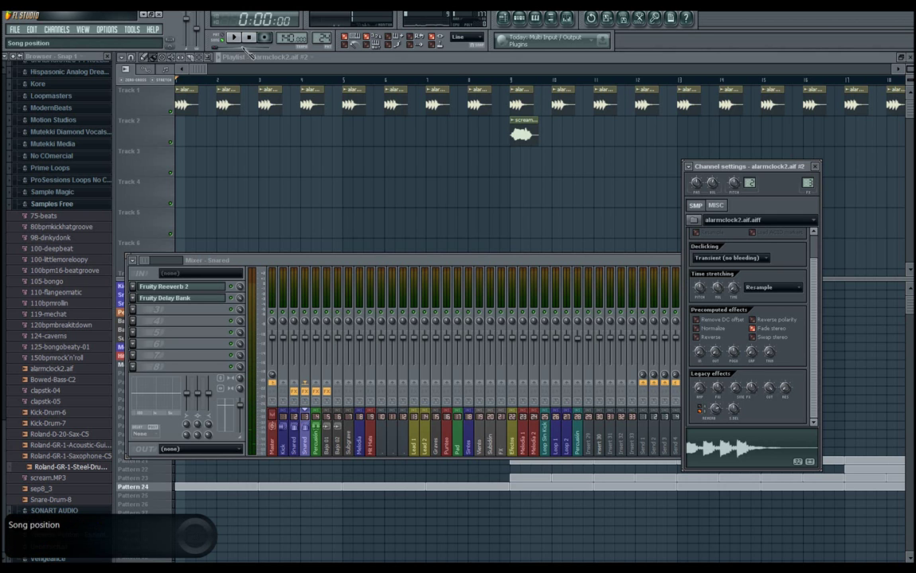
# Play the song from the start past bar 9 to check how the new arrangement sounds
pyautogui.press('space')
pyautogui.click(304, 55)
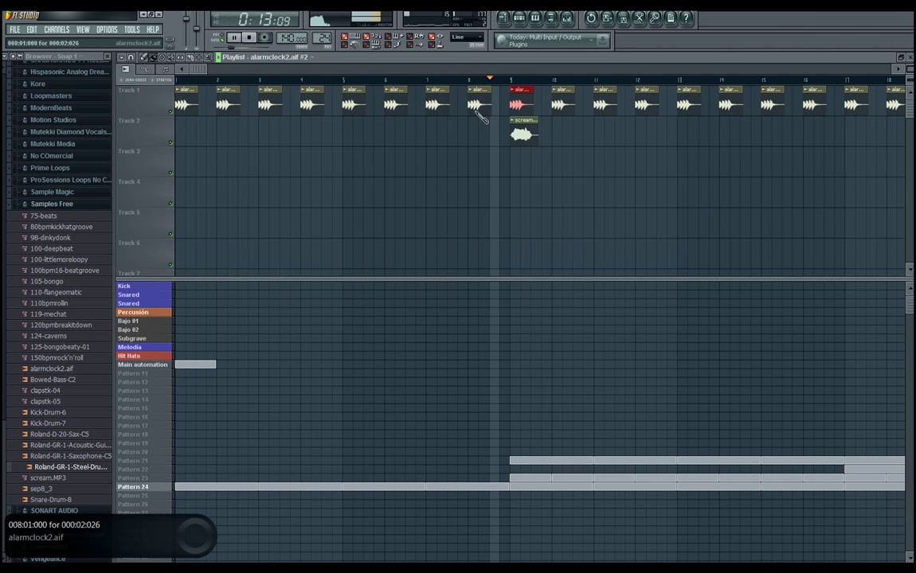
pyautogui.moveTo(202, 69); pyautogui.dragTo(328, 70)
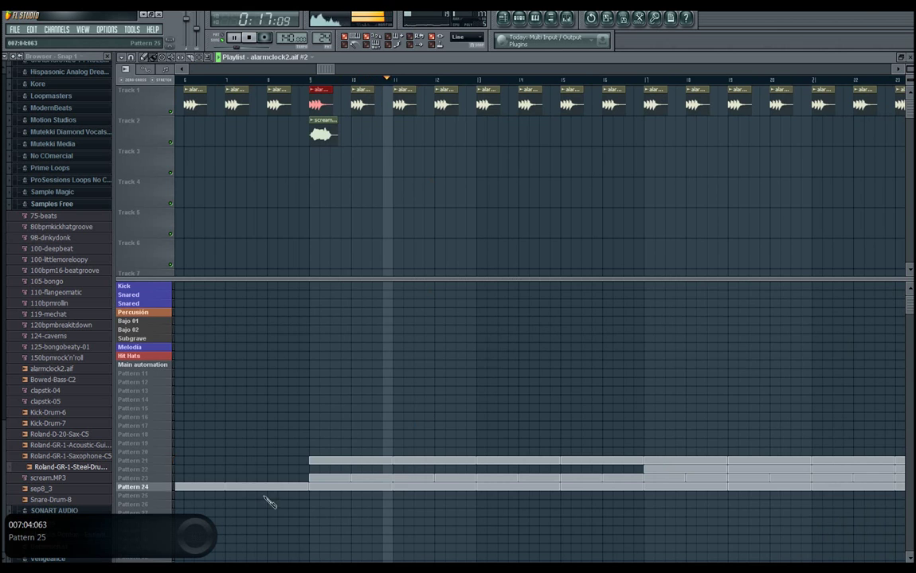
pyautogui.press('space')
# Open the scream.MP3 channel's settings and load Fruity Parametric EQ 2 in the third effect slot of its Snared mixer track
pyautogui.click(148, 461)
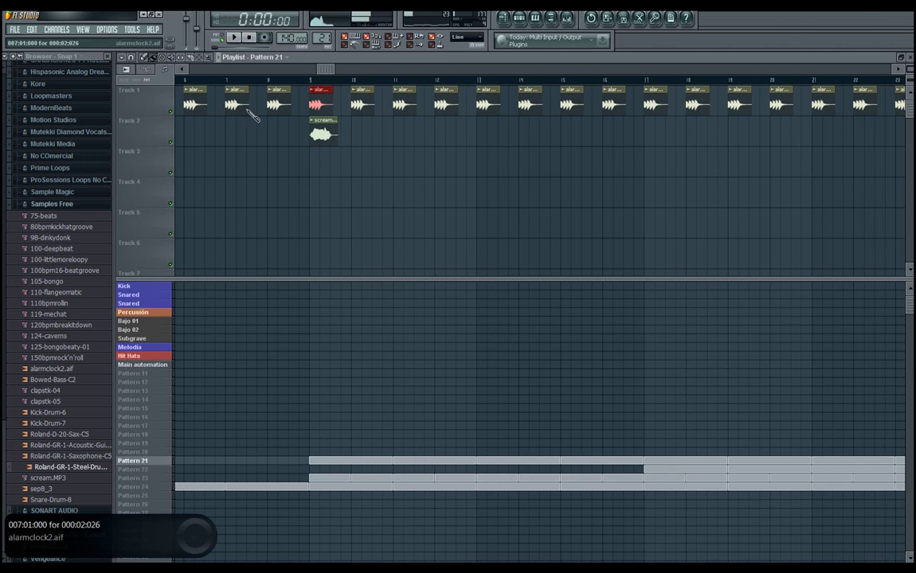
pyautogui.doubleClick(333, 133)
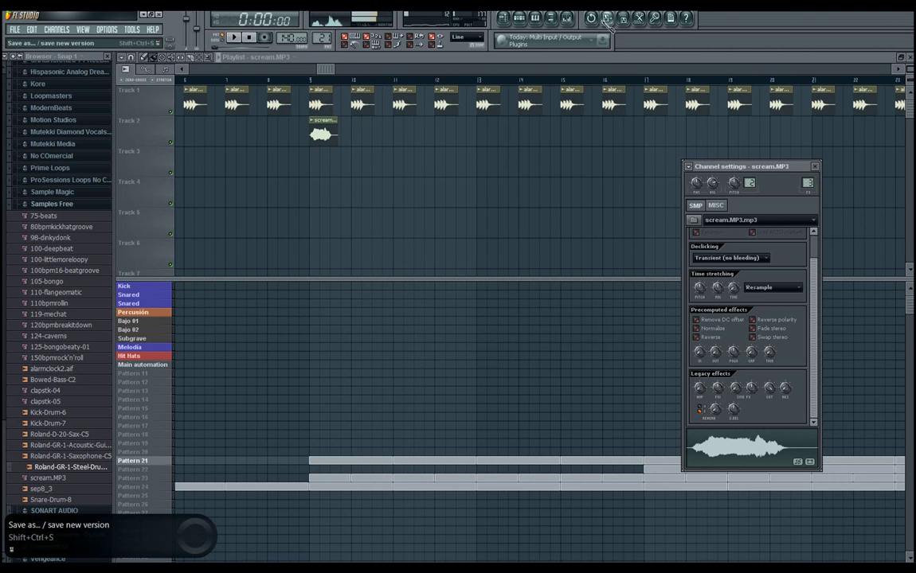
pyautogui.click(511, 17)
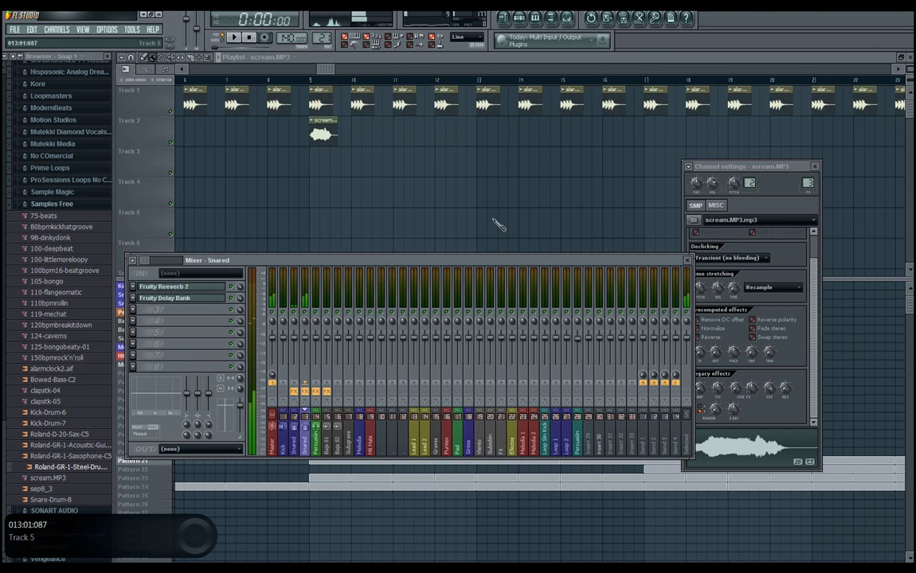
pyautogui.click(139, 314)
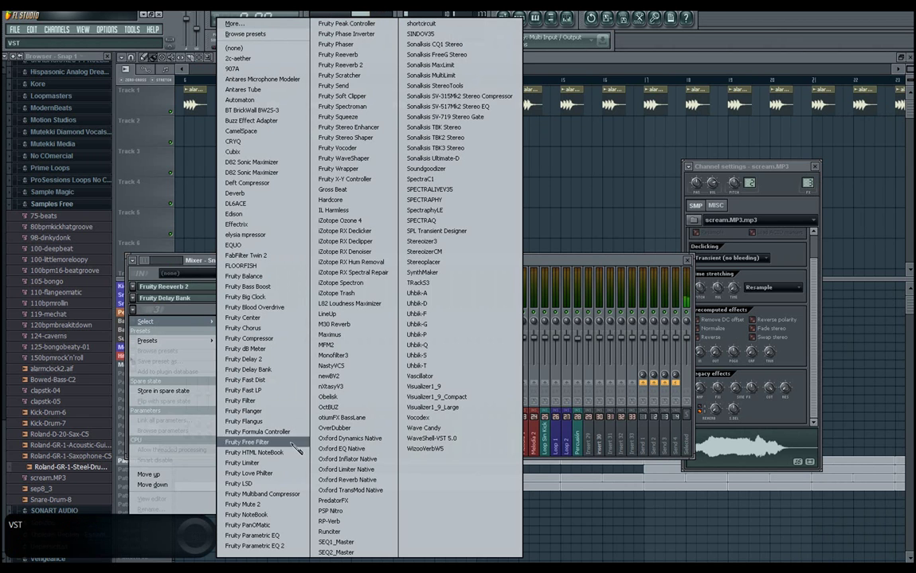
pyautogui.click(255, 546)
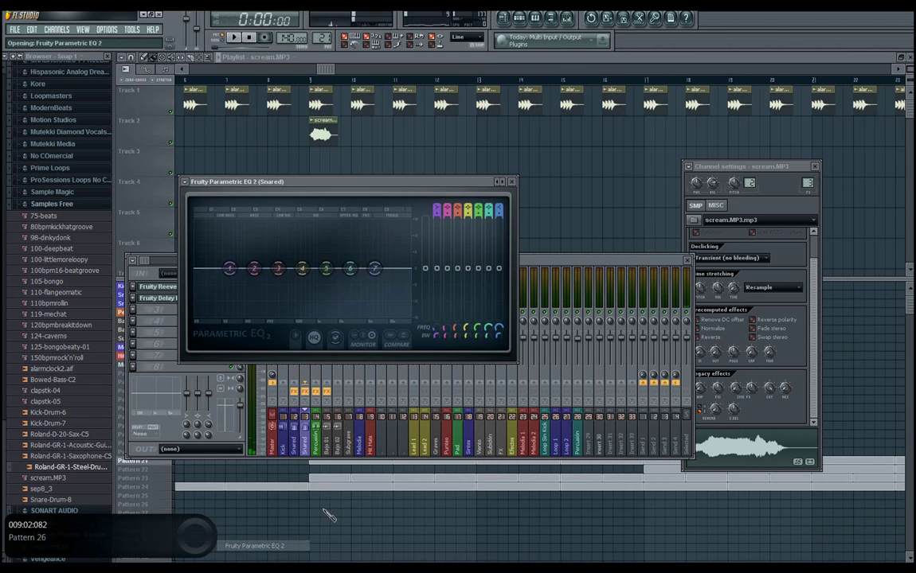
# Try a low cut on band 1 of the Snared track's Parametric EQ 2 and audition a mastering preset in the song
pyautogui.scroll(-2, 437, 212)
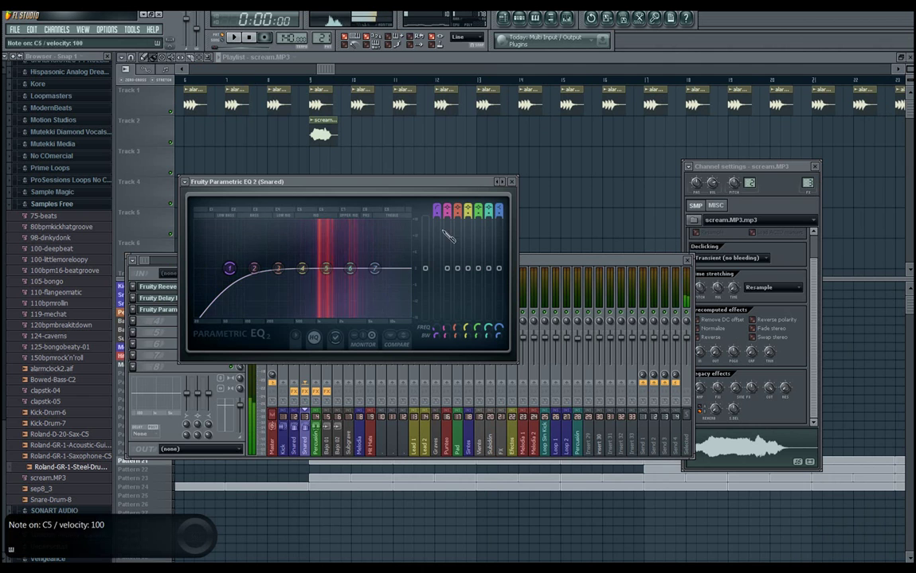
pyautogui.click(185, 183)
pyautogui.moveTo(227, 211)
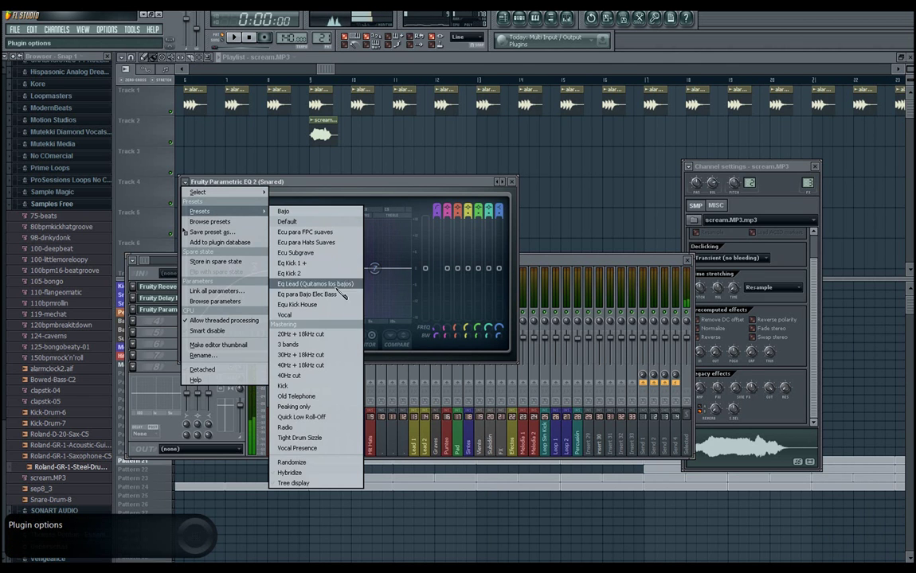
pyautogui.click(340, 410)
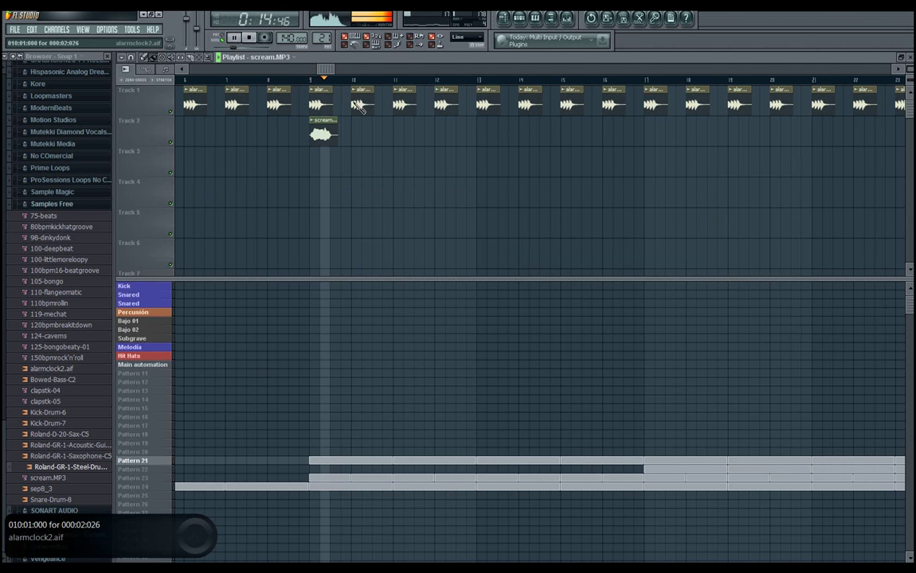
pyautogui.press('space')
# Apply the Vocal Presence preset to Fruity Parametric EQ 2 on the Snared mixer track
pyautogui.click(511, 18)
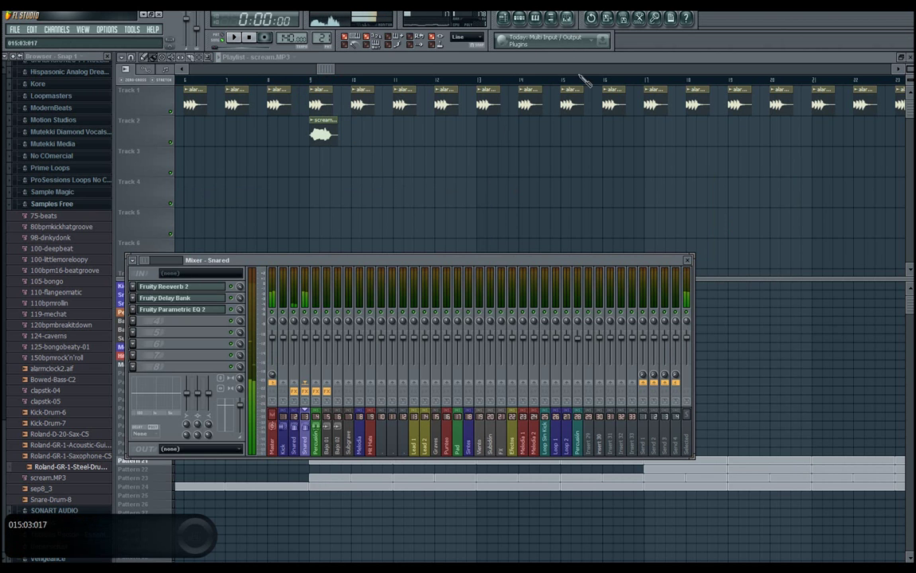
pyautogui.click(172, 315)
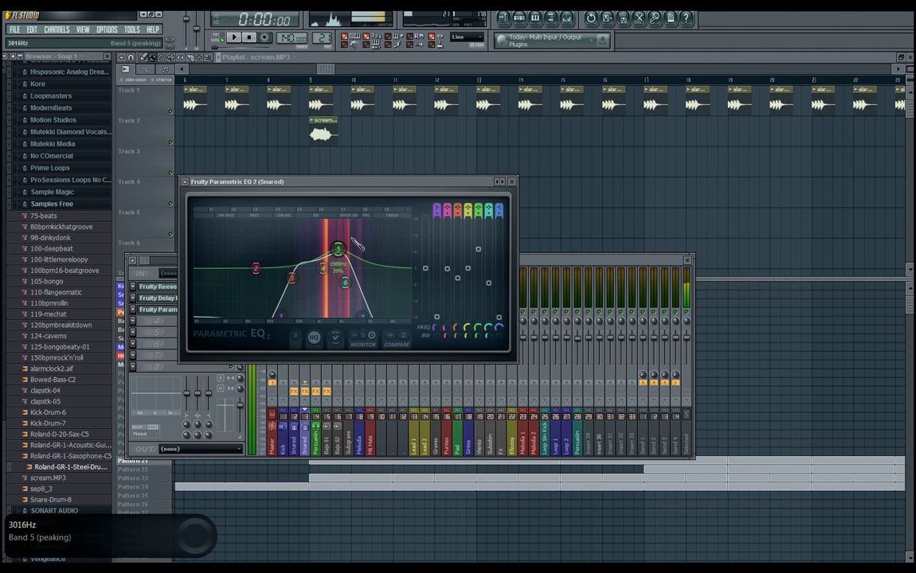
pyautogui.click(185, 183)
pyautogui.moveTo(201, 211)
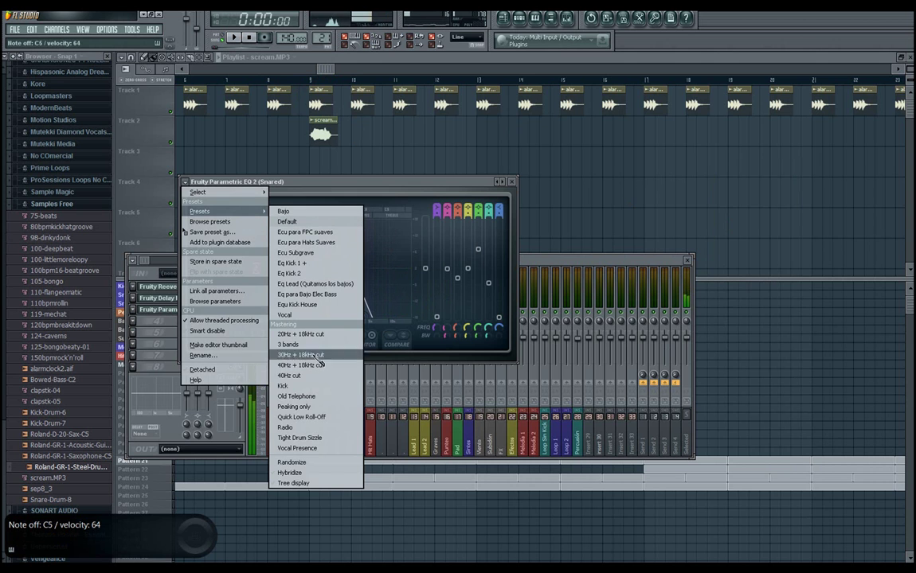
pyautogui.click(319, 449)
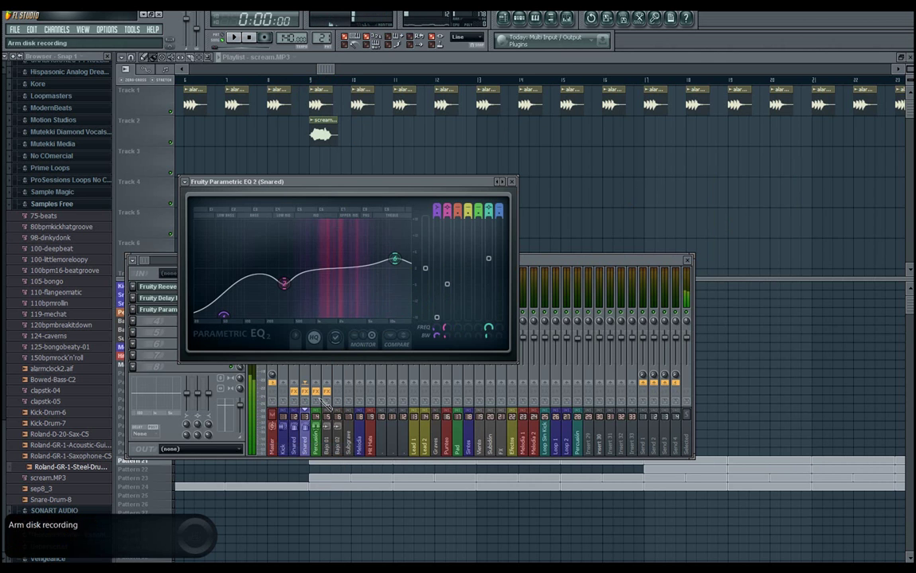
# Lower the scream.MP3 channel's volume and play the song from bar 8 to check the level
pyautogui.click(287, 80)
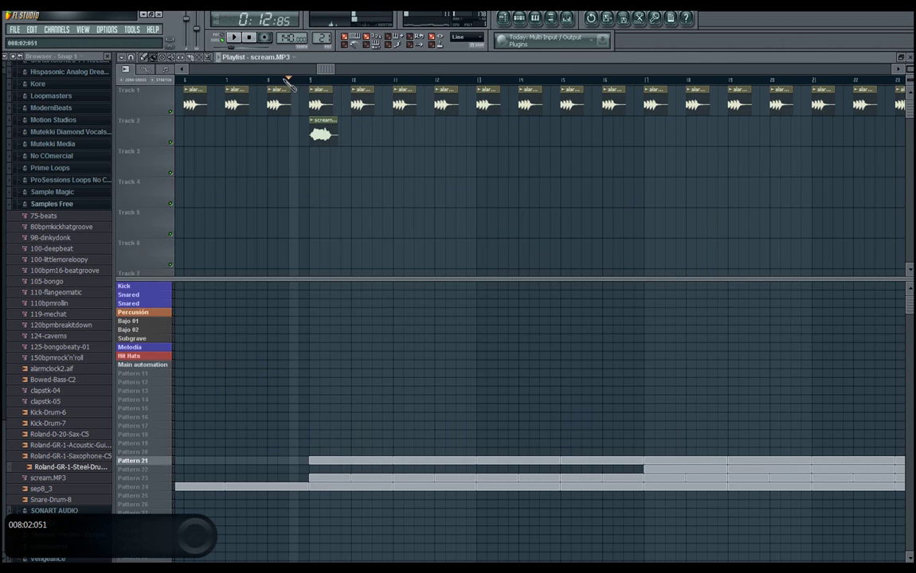
pyautogui.doubleClick(330, 136)
pyautogui.moveTo(711, 183); pyautogui.dragTo(709, 203)
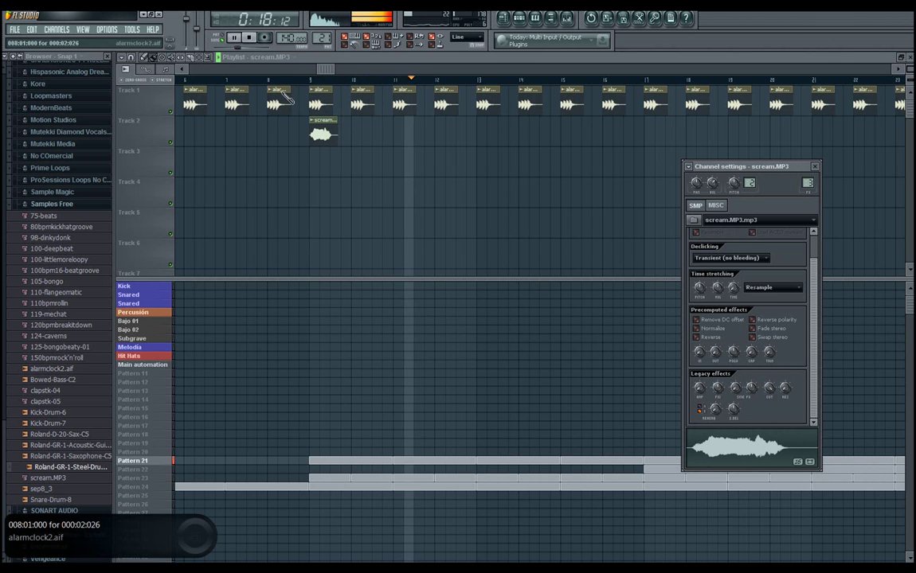
pyautogui.press('space')
# Play Pattern 23 and open Fruity Parametric EQ 2 on the Percusión mixer track used by the Roland-GR-1-Steel-Drum-C4 channel
pyautogui.click(147, 480)
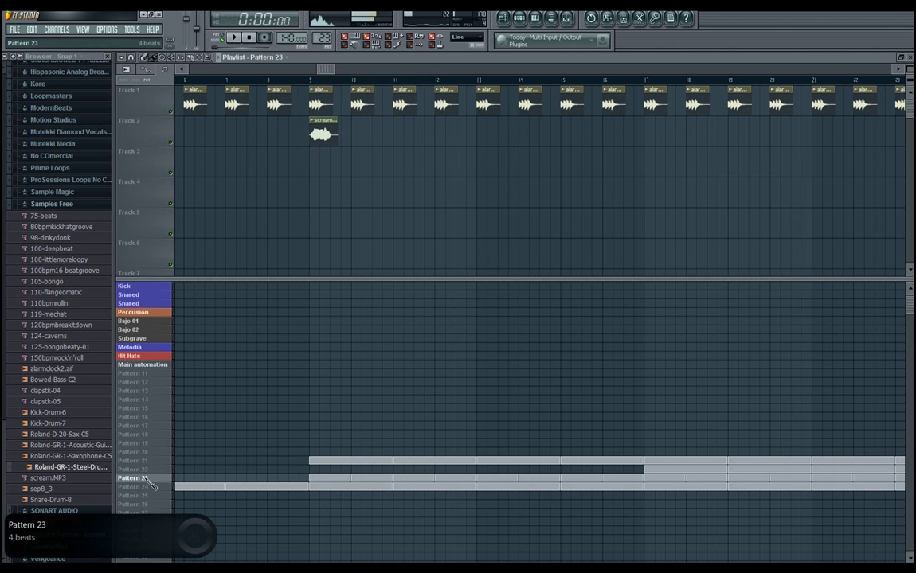
pyautogui.press('space')
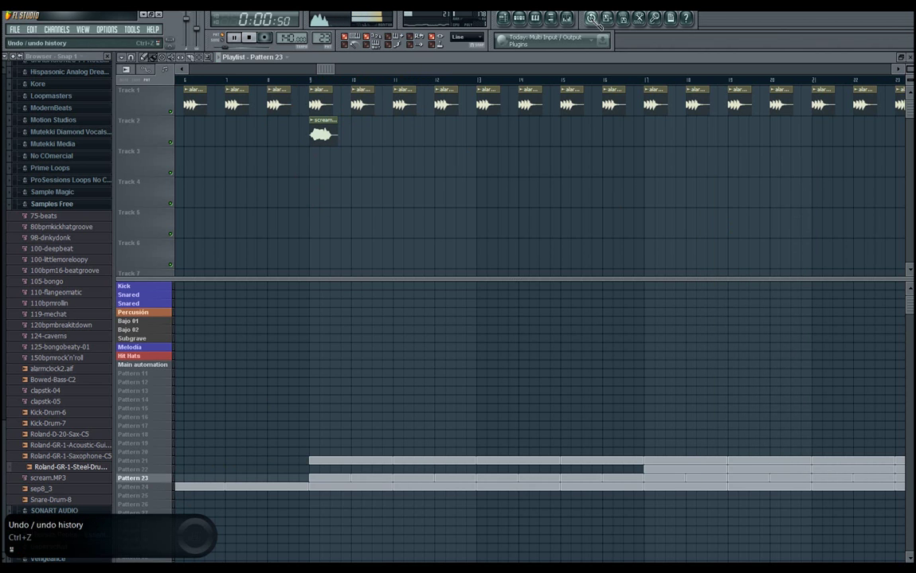
pyautogui.click(567, 18)
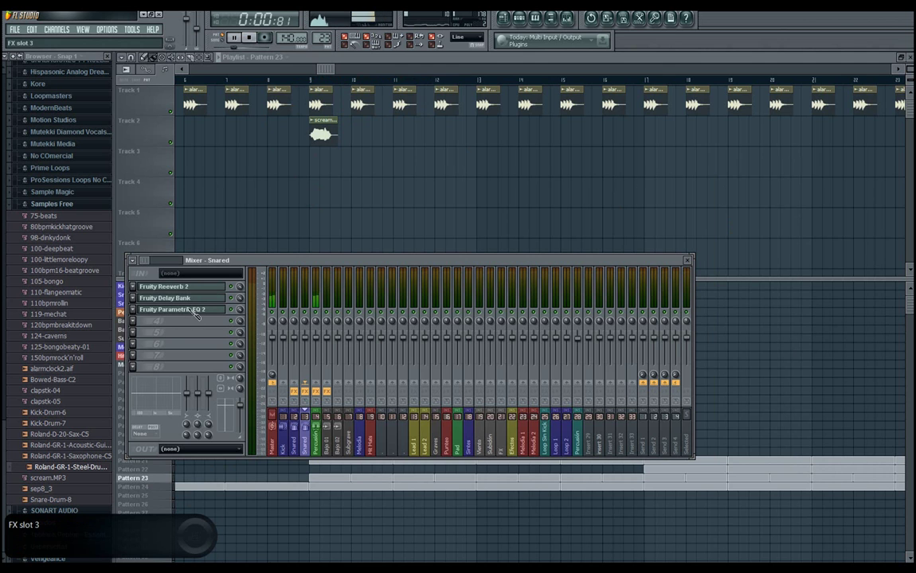
pyautogui.click(519, 19)
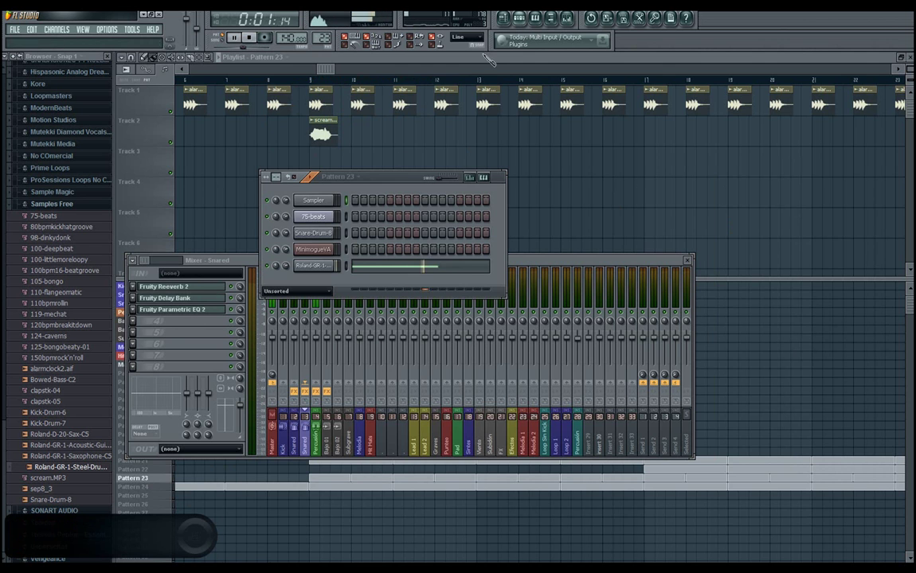
pyautogui.click(314, 266)
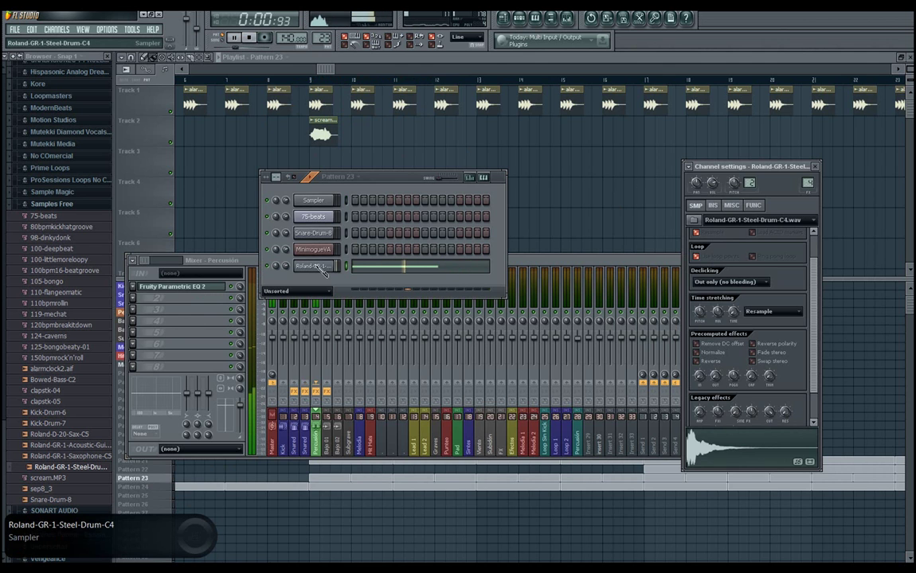
pyautogui.click(229, 285)
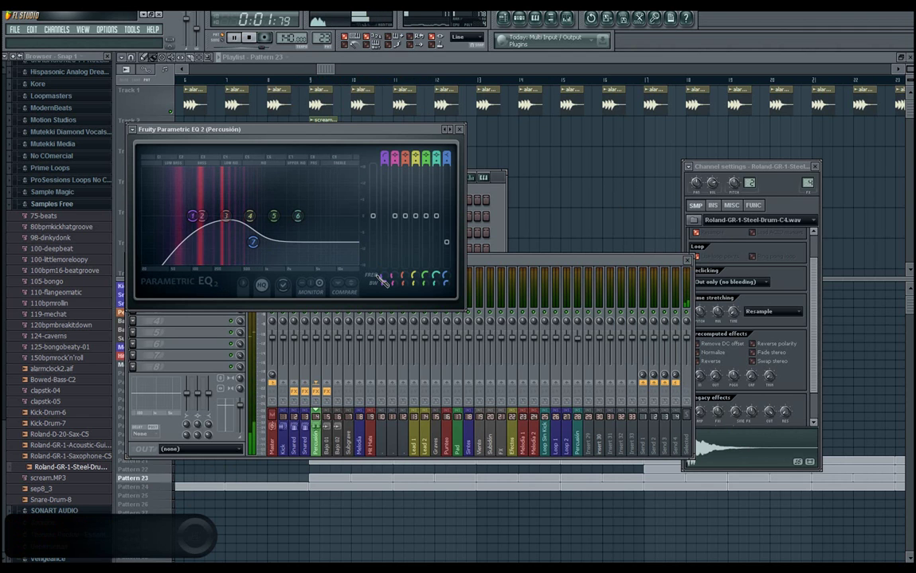
# Raise band 1 (high pass) of the Percusión track's Parametric EQ 2 to 216 Hz and play the song from bar 8
pyautogui.moveTo(380, 246); pyautogui.dragTo(381, 245)
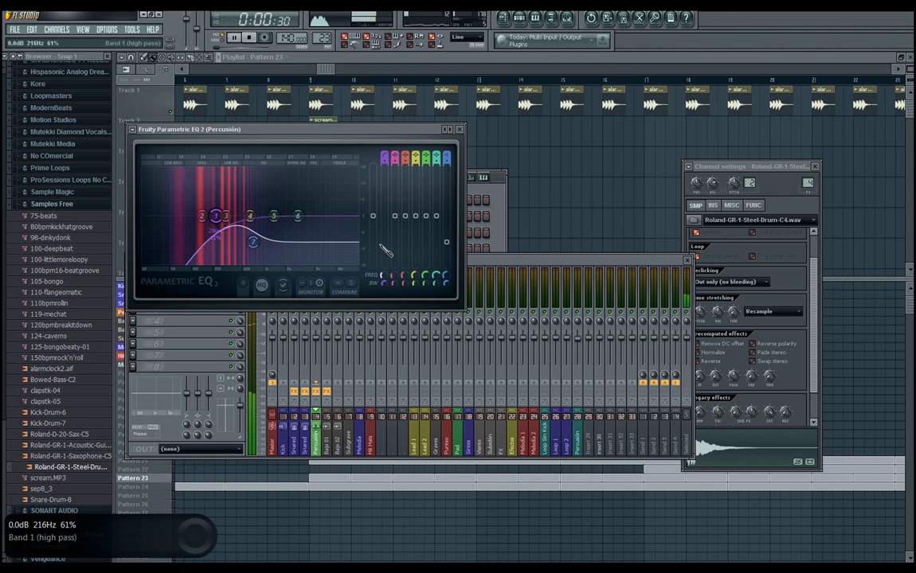
pyautogui.click(306, 59)
pyautogui.click(268, 82)
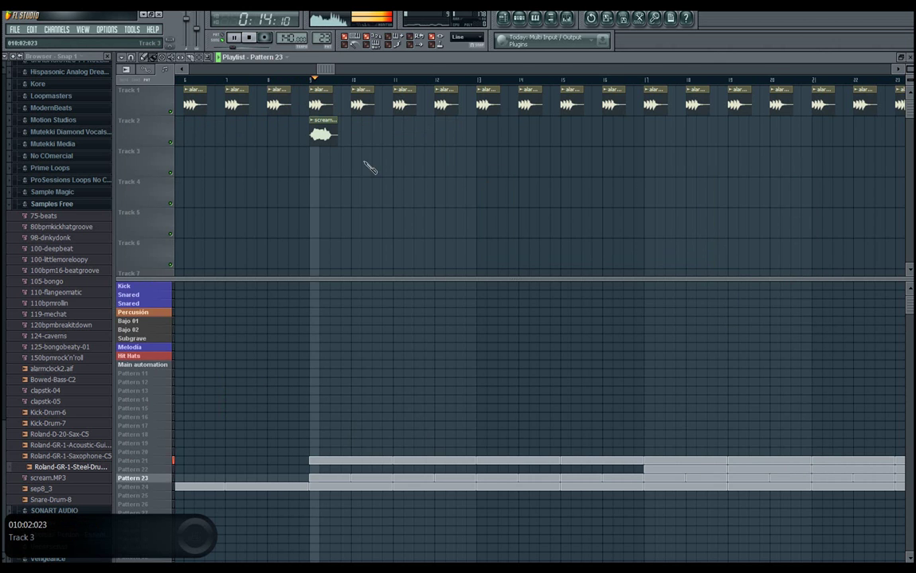
pyautogui.moveTo(323, 69); pyautogui.dragTo(430, 74)
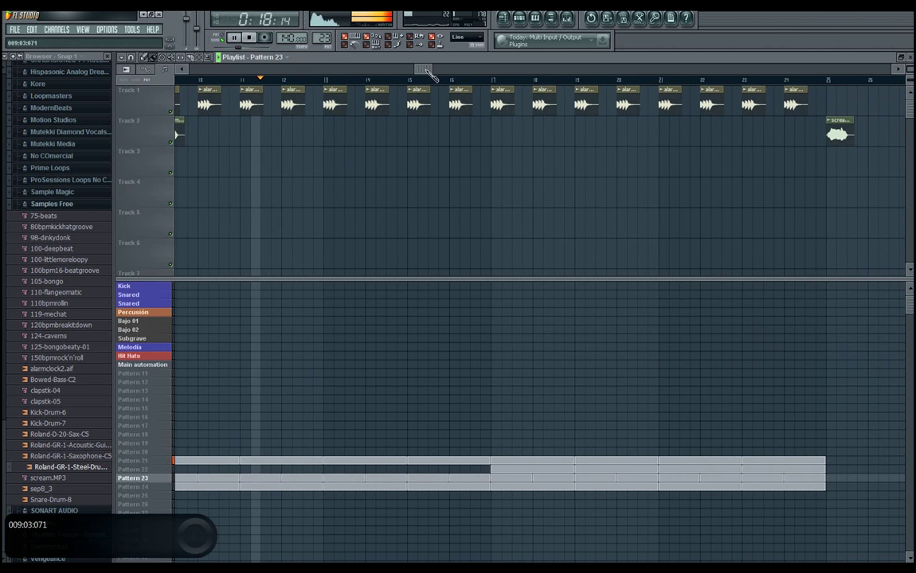
# Load Fruity Compressor into the first effect slot of the Master mixer track
pyautogui.click(519, 18)
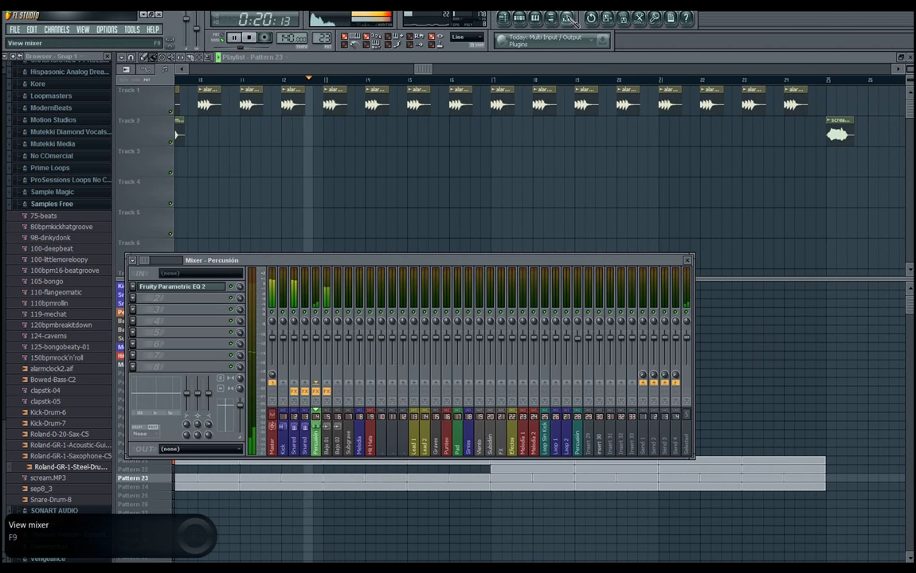
pyautogui.click(271, 434)
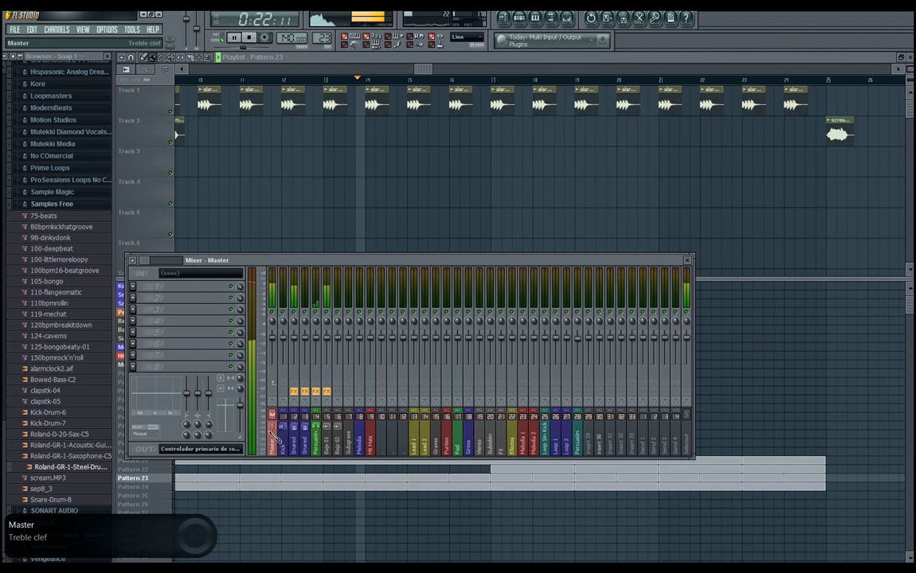
pyautogui.click(133, 287)
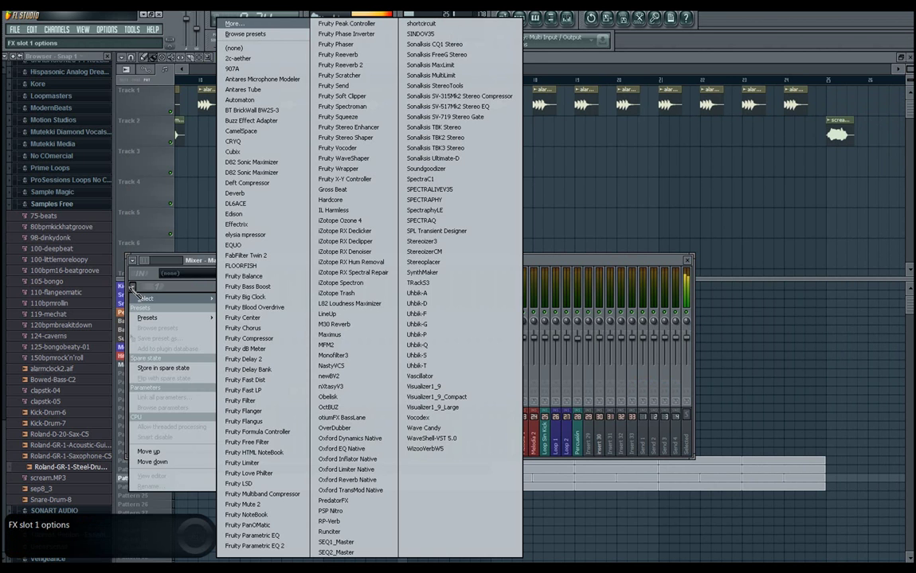
pyautogui.click(249, 338)
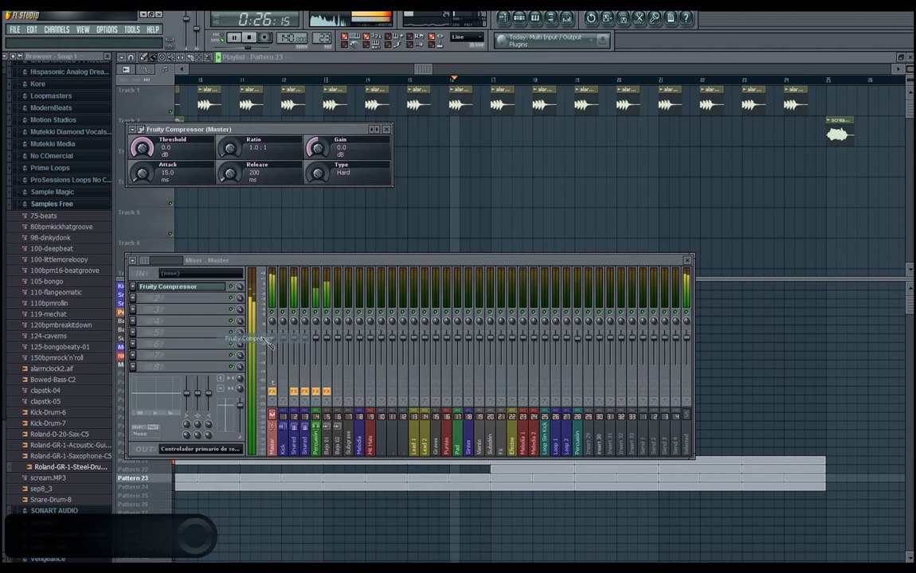
# Apply the Dead Mau Compressor preset to the Master track's Fruity Compressor
pyautogui.click(130, 129)
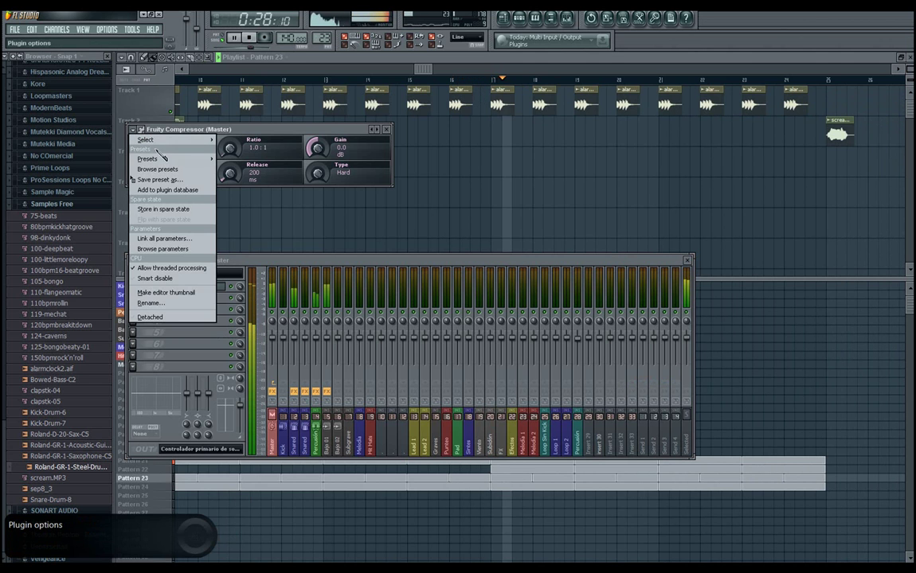
pyautogui.moveTo(151, 158)
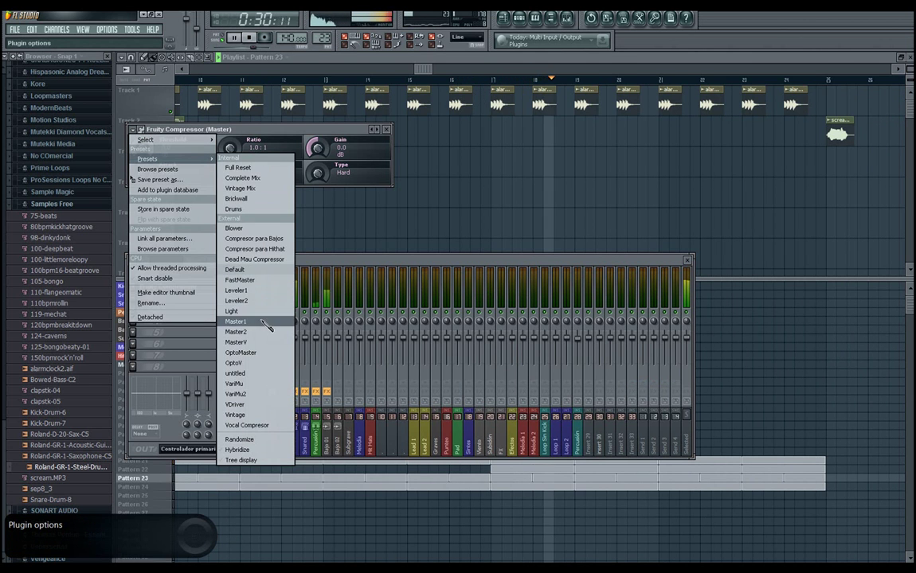
pyautogui.click(271, 260)
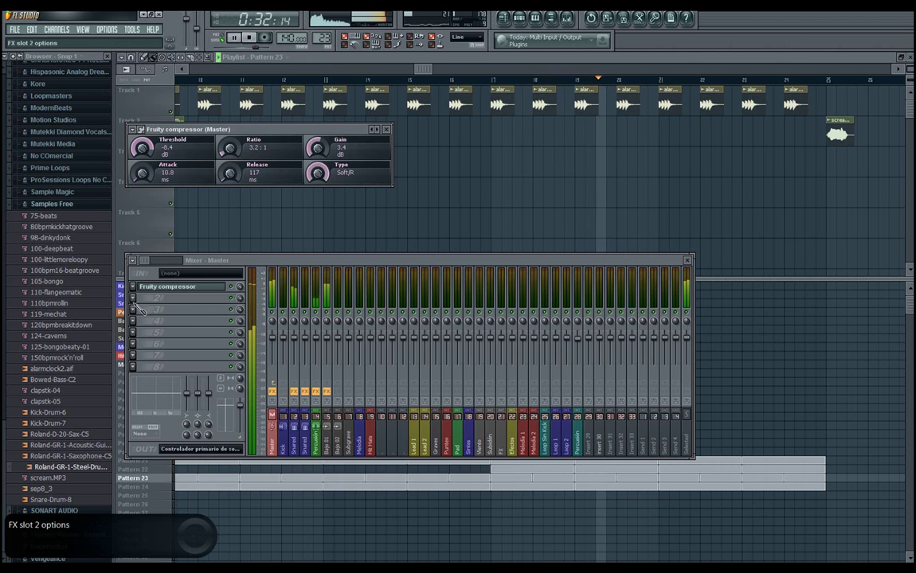
# Load Soundgoodizer into the second effect slot of the Master track and lower its amount
pyautogui.click(179, 298)
pyautogui.moveTo(214, 311)
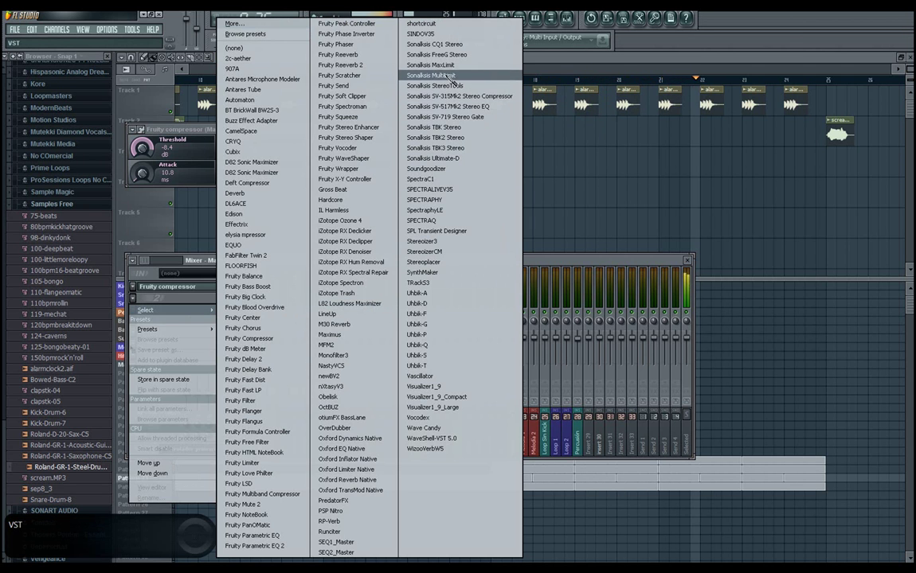
pyautogui.click(430, 168)
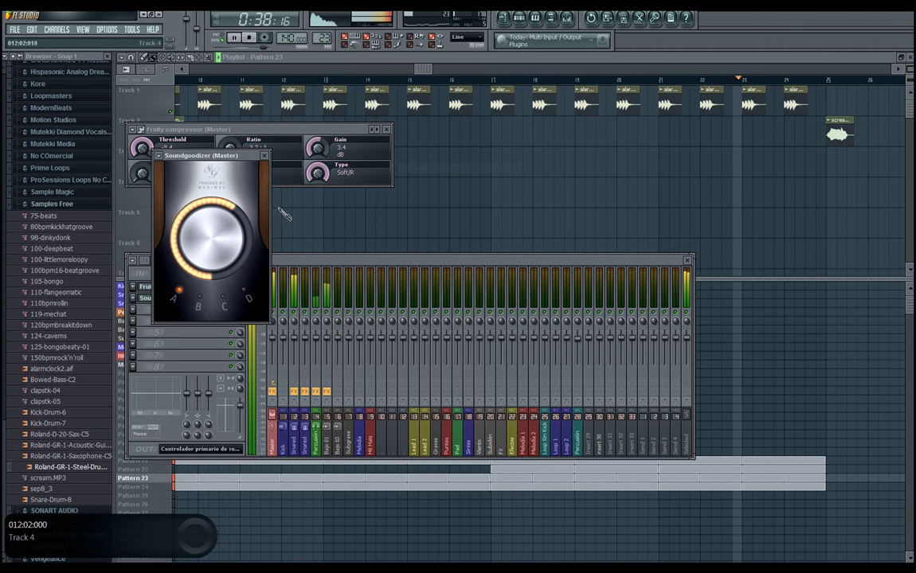
pyautogui.moveTo(221, 292); pyautogui.dragTo(215, 319)
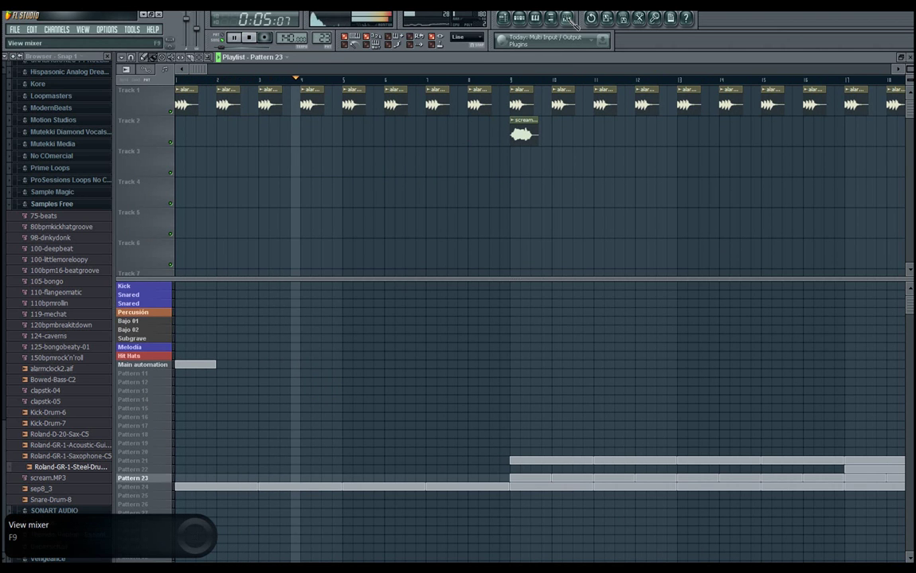
# Open the channel settings of the scream.MP3 clip at bar 9 and set its volume to 68% (-7.6 dB)
pyautogui.rightClick(518, 93)
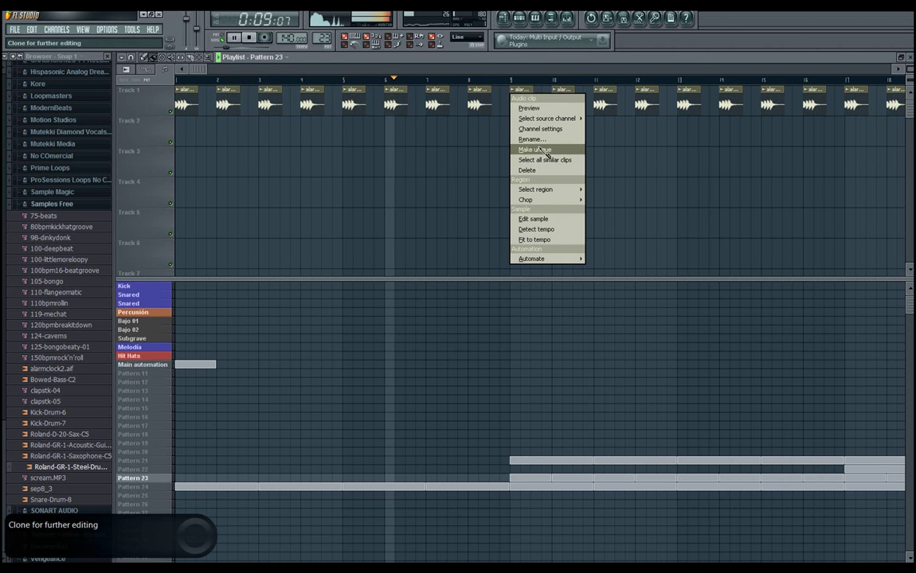
pyautogui.click(534, 150)
pyautogui.moveTo(713, 184)
pyautogui.mouseDown()
pyautogui.moveTo(716, 191)
pyautogui.moveTo(712, 181)
pyautogui.mouseUp()
pyautogui.click(814, 166)
pyautogui.doubleClick(522, 135)
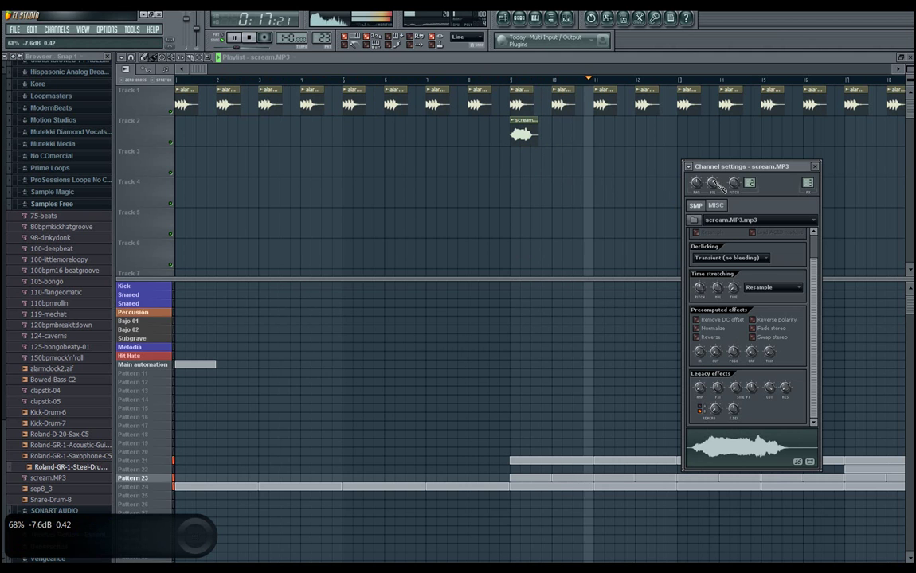
# Check the Fruity Parametric EQ 2 curve on the Snared mixer track while the song plays
pyautogui.click(201, 70)
pyautogui.moveTo(203, 70); pyautogui.dragTo(395, 70)
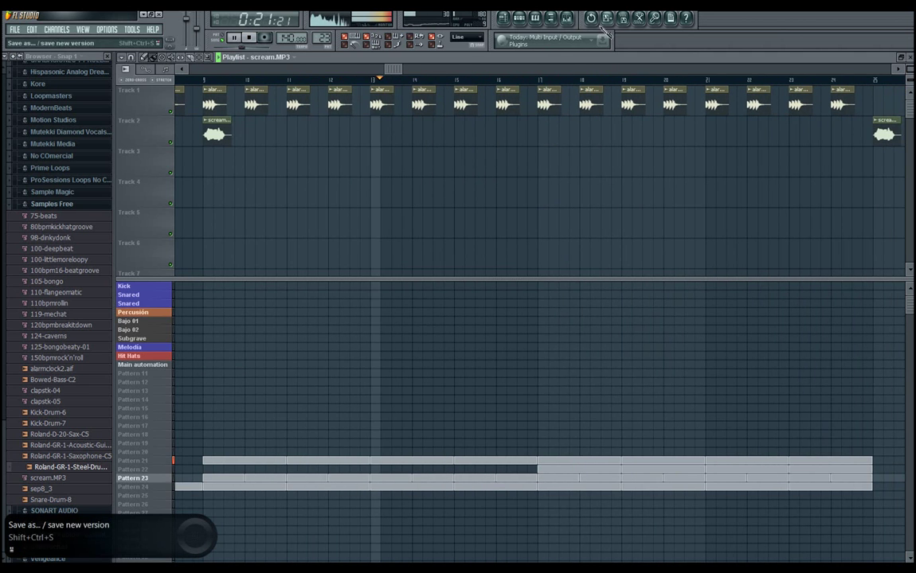
pyautogui.click(533, 17)
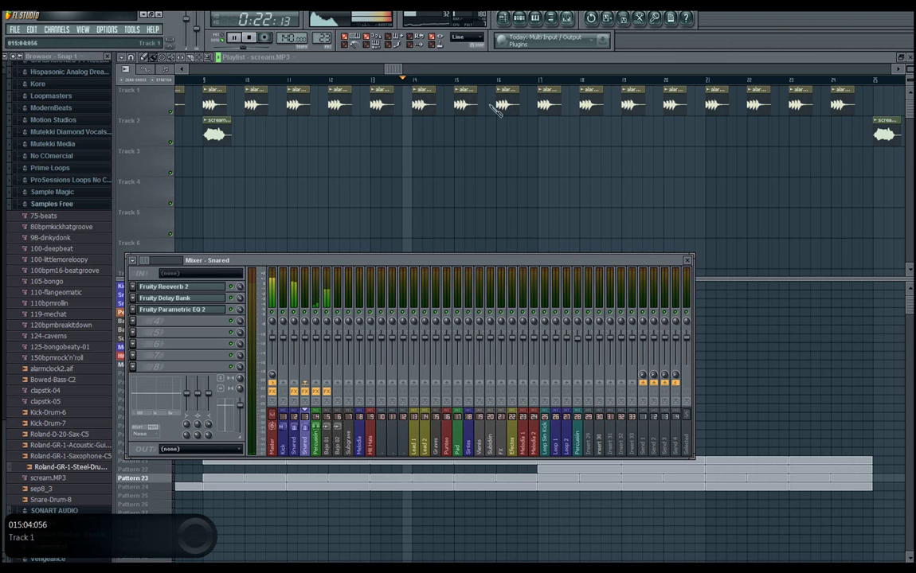
pyautogui.click(199, 312)
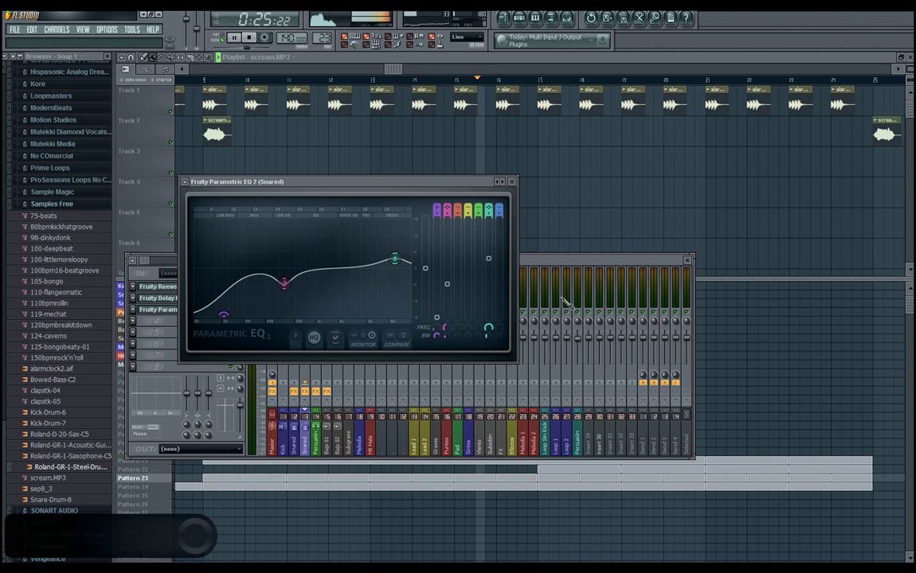
# Raise the Soundgoodizer amount slightly on the Master track, and clear the plugin and mixer windows from the playlist
pyautogui.click(302, 422)
pyautogui.click(281, 447)
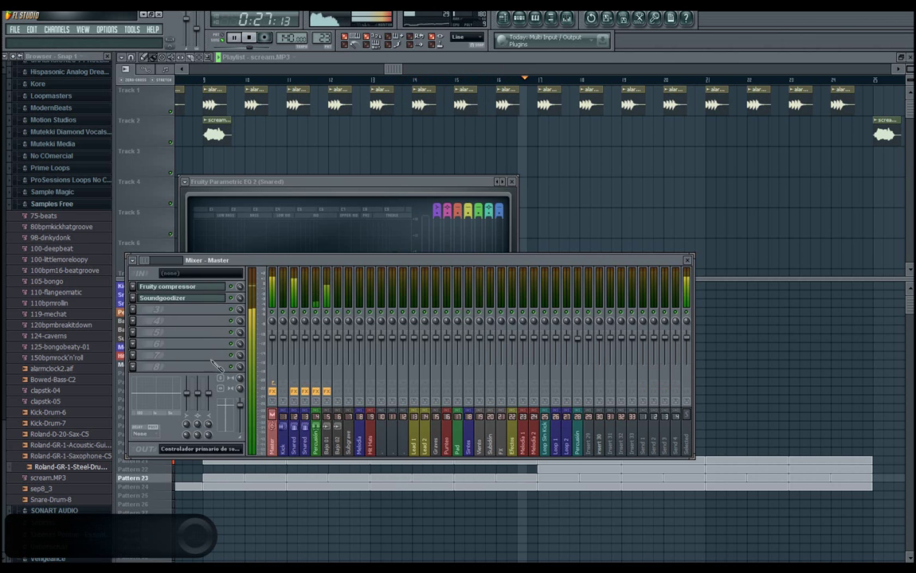
pyautogui.click(191, 300)
pyautogui.click(191, 300)
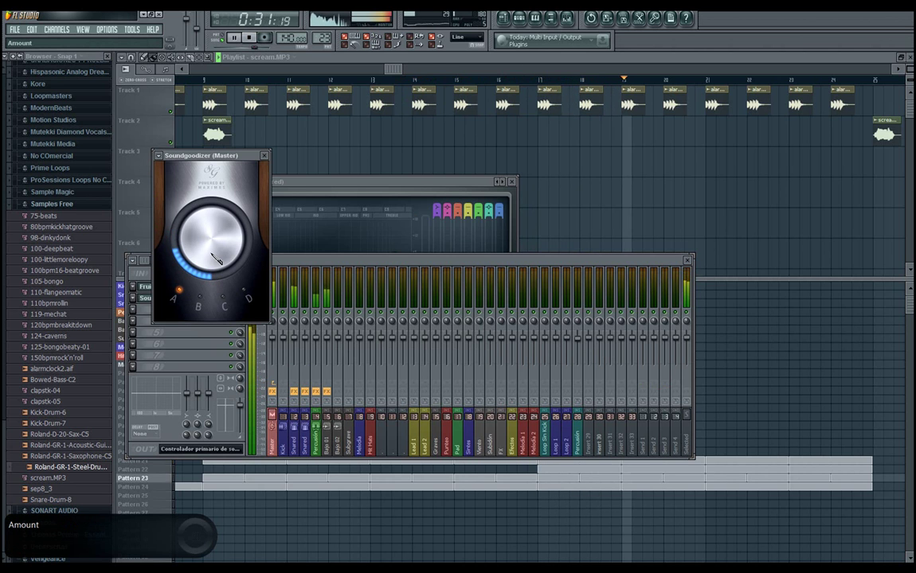
pyautogui.moveTo(213, 258); pyautogui.dragTo(214, 245)
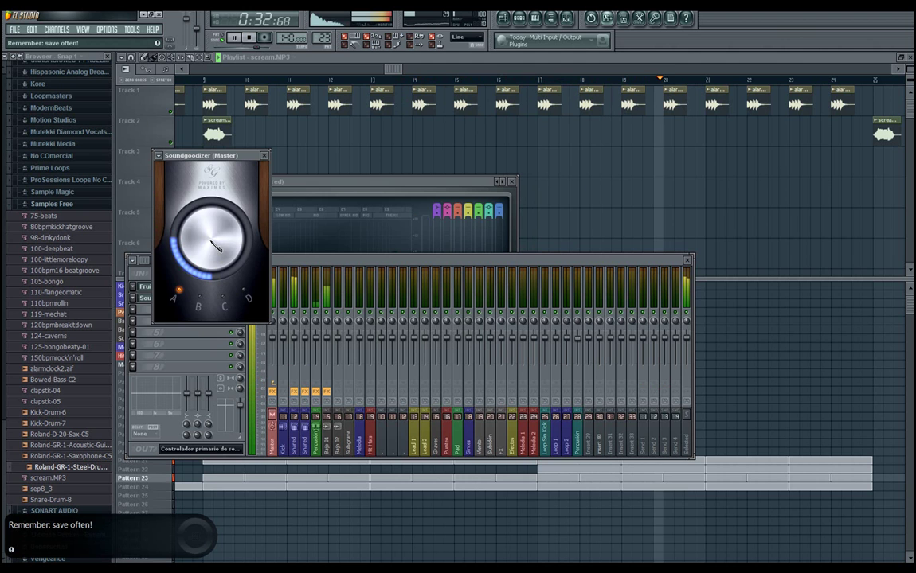
pyautogui.click(356, 263)
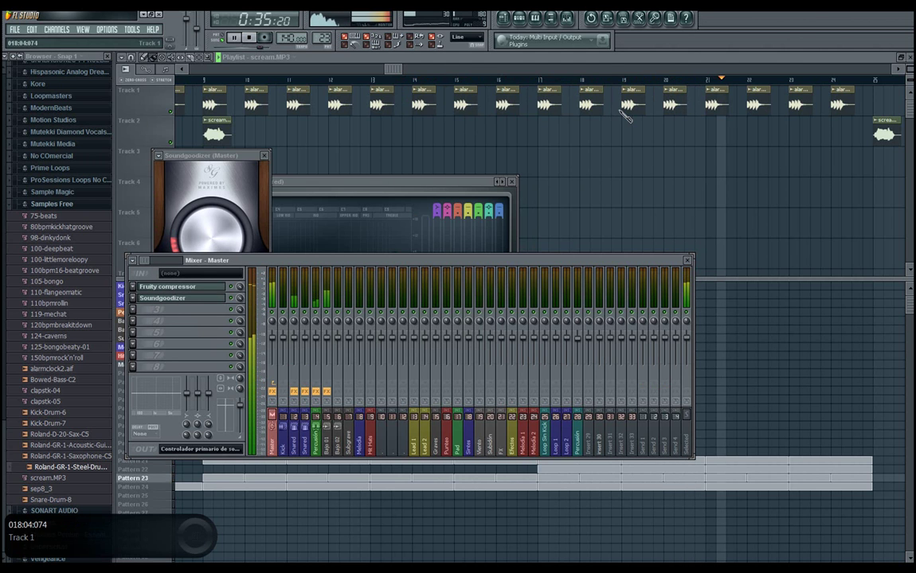
pyautogui.press('F12')
pyautogui.moveTo(405, 69); pyautogui.dragTo(635, 74)
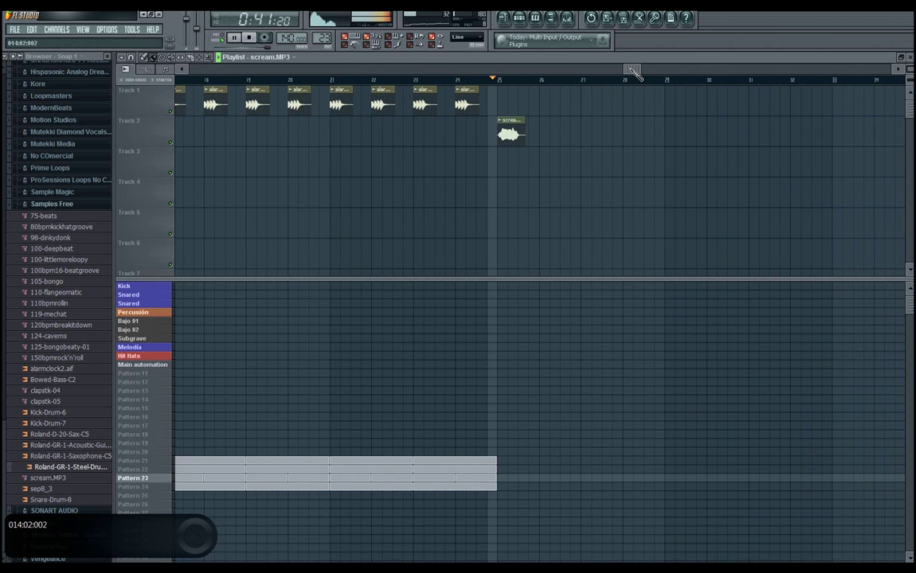